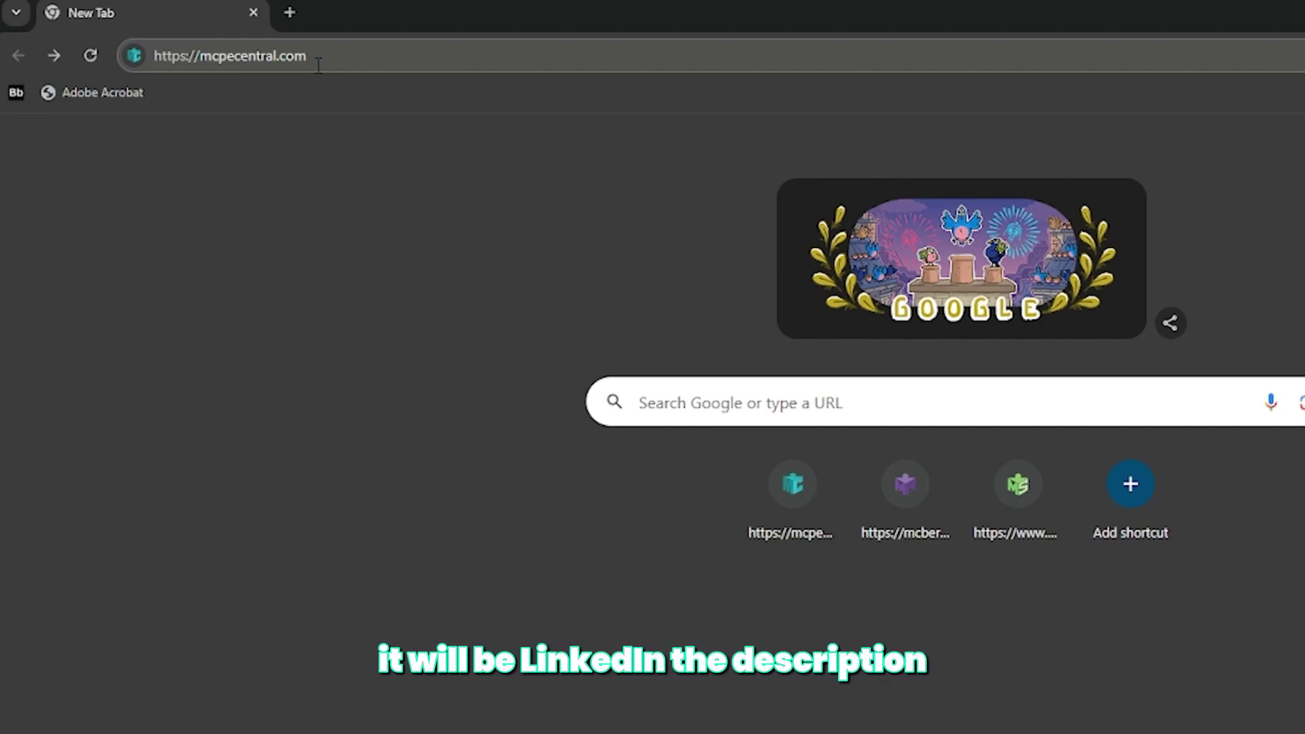
Step: Load mcpecentral.com and open its Shaders category page
{"action": "left_click", "coordinate": [318, 66]}
{"action": "left_click", "coordinate": [339, 55]}
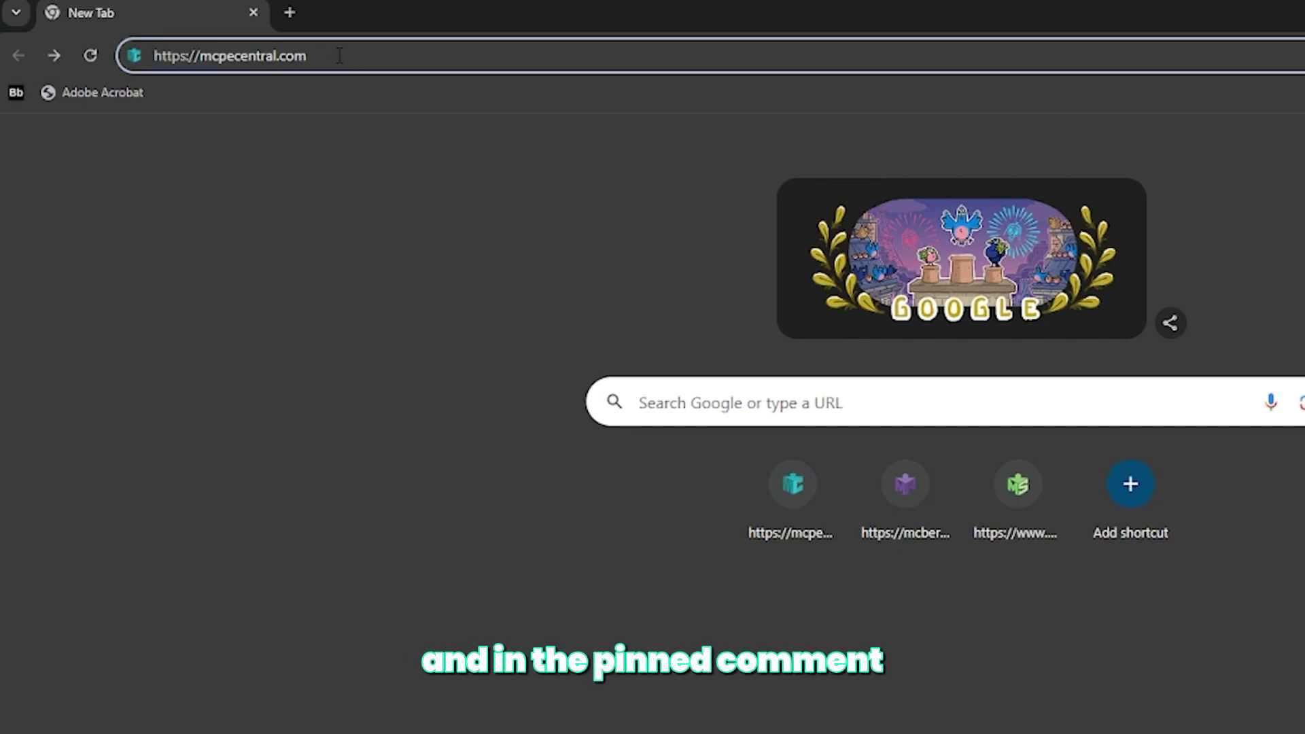
{"action": "key", "text": "Return"}
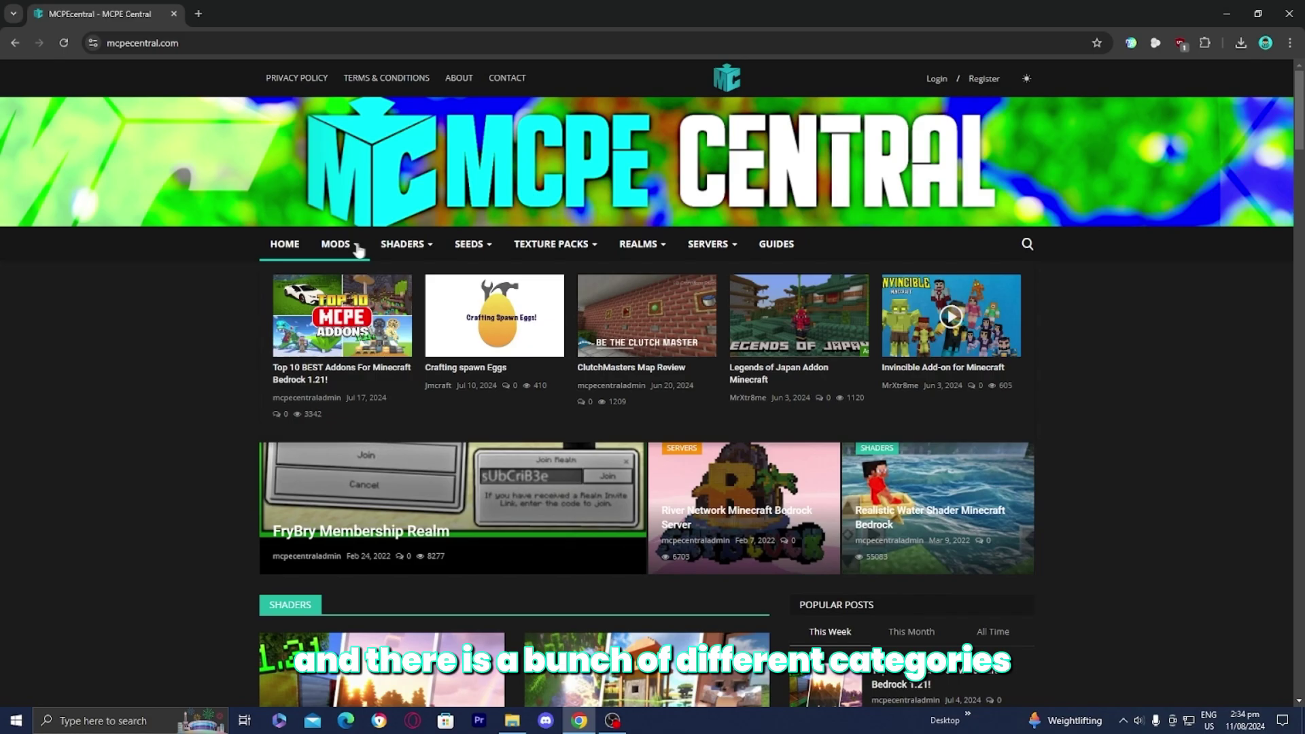
{"action": "mouse_move", "coordinate": [435, 246]}
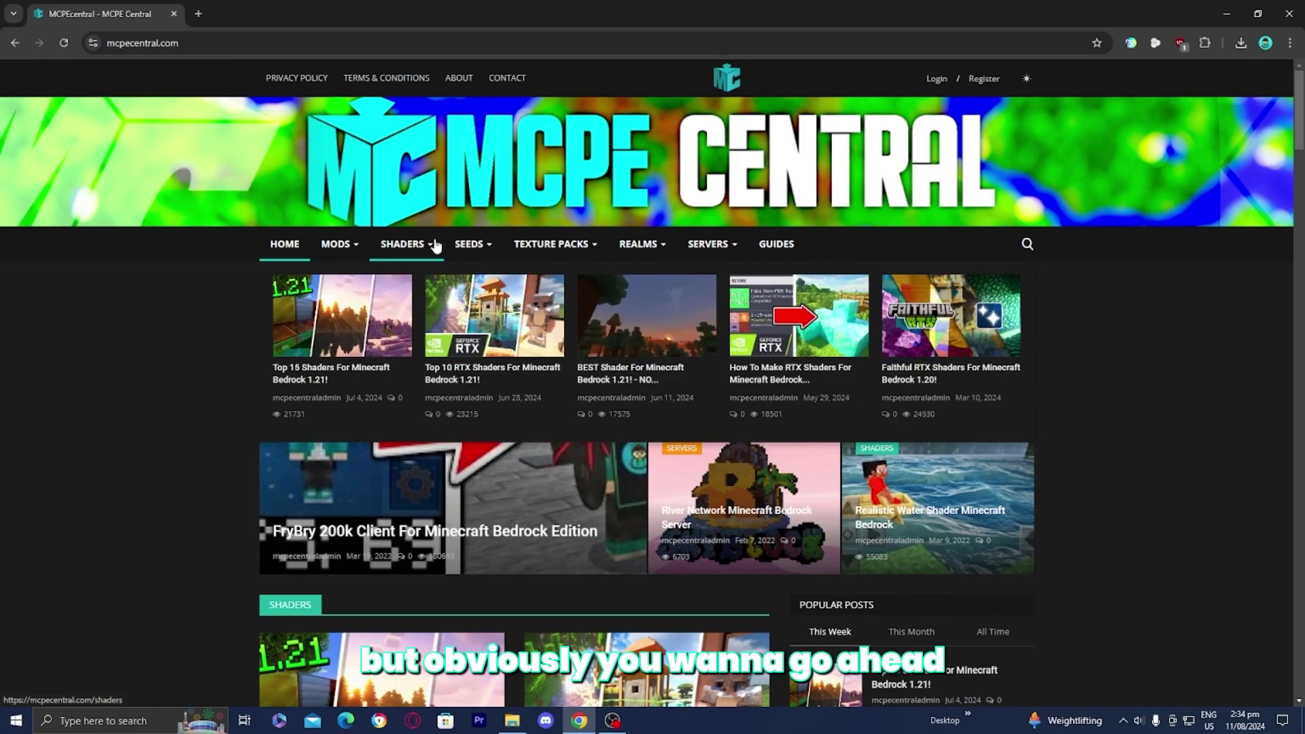
{"action": "scroll", "coordinate": [143, 402], "scroll_direction": "down", "scroll_amount": 5}
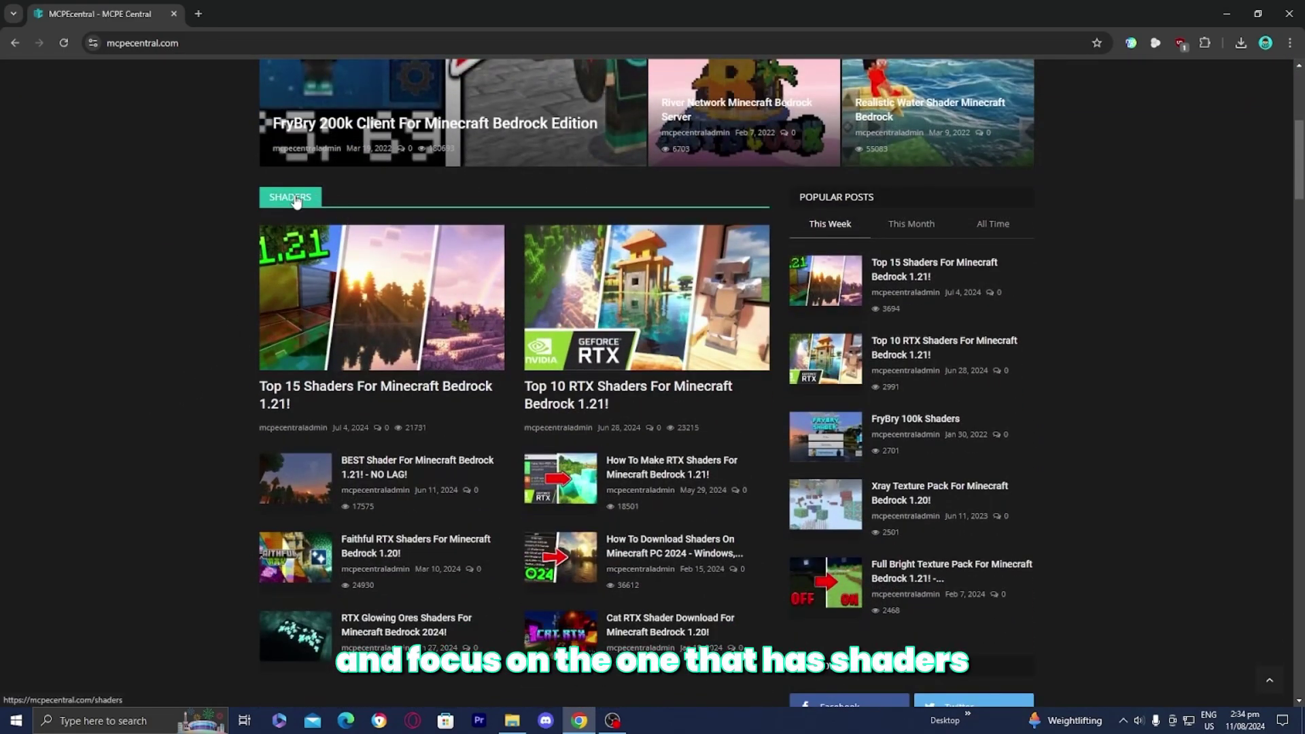
{"action": "left_click", "coordinate": [295, 199]}
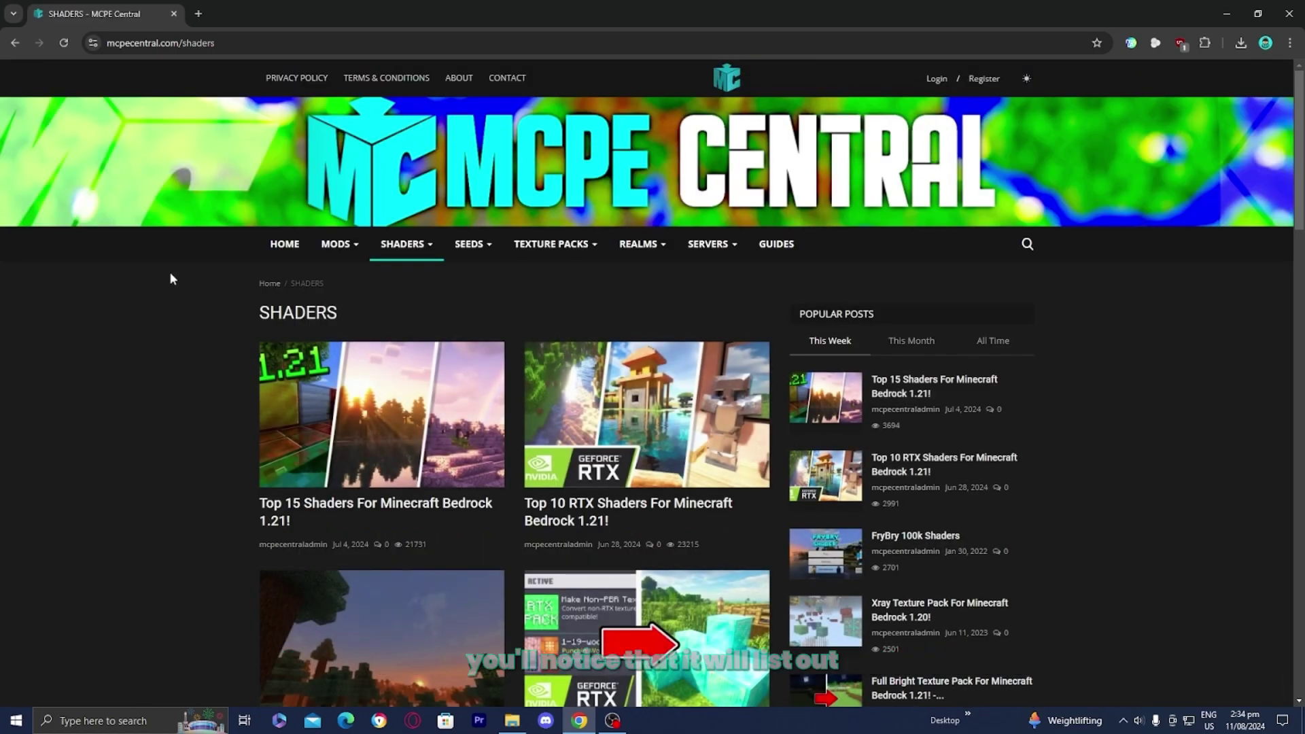
Step: Look through the listed Minecraft Bedrock shaders on the Shaders page
{"action": "scroll", "coordinate": [171, 278], "scroll_direction": "down", "scroll_amount": 3}
{"action": "scroll", "coordinate": [171, 278], "scroll_direction": "down", "scroll_amount": 10}
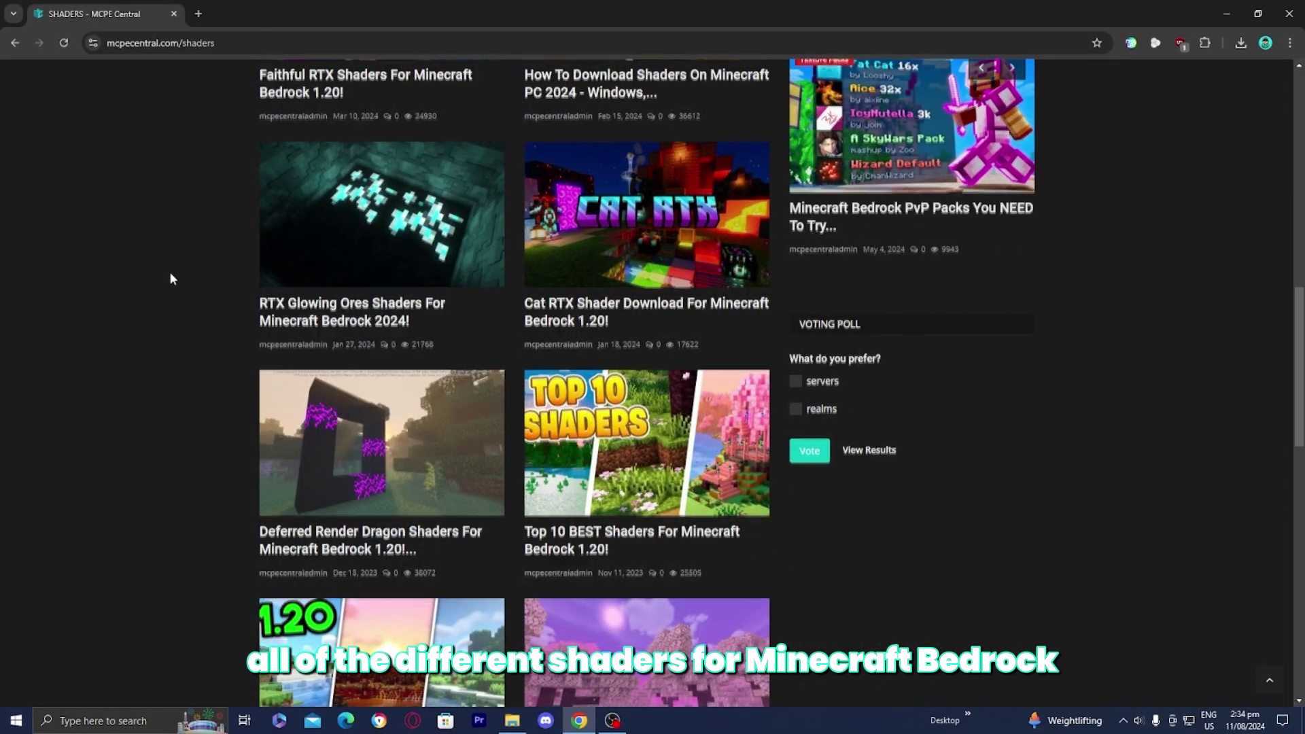
{"action": "scroll", "coordinate": [170, 279], "scroll_direction": "down", "scroll_amount": 11}
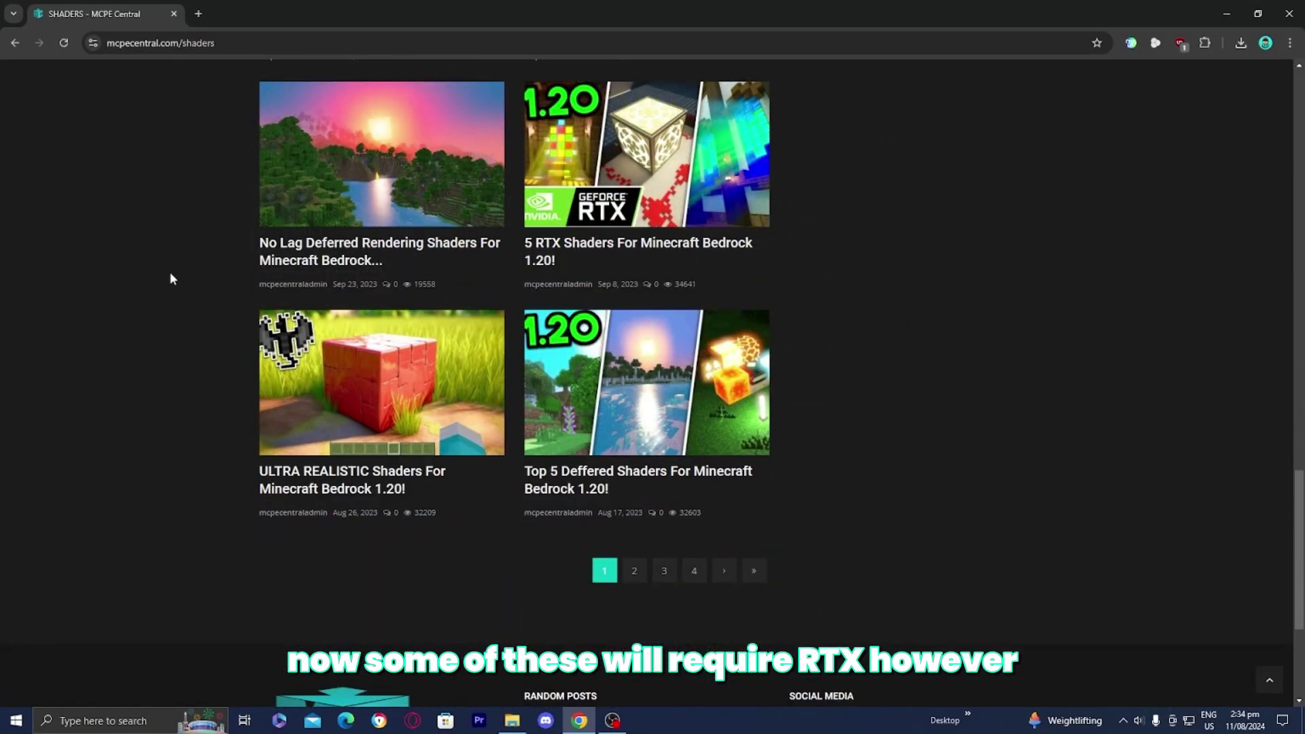
{"action": "scroll", "coordinate": [169, 278], "scroll_direction": "up", "scroll_amount": 8}
{"action": "scroll", "coordinate": [170, 279], "scroll_direction": "up", "scroll_amount": 5}
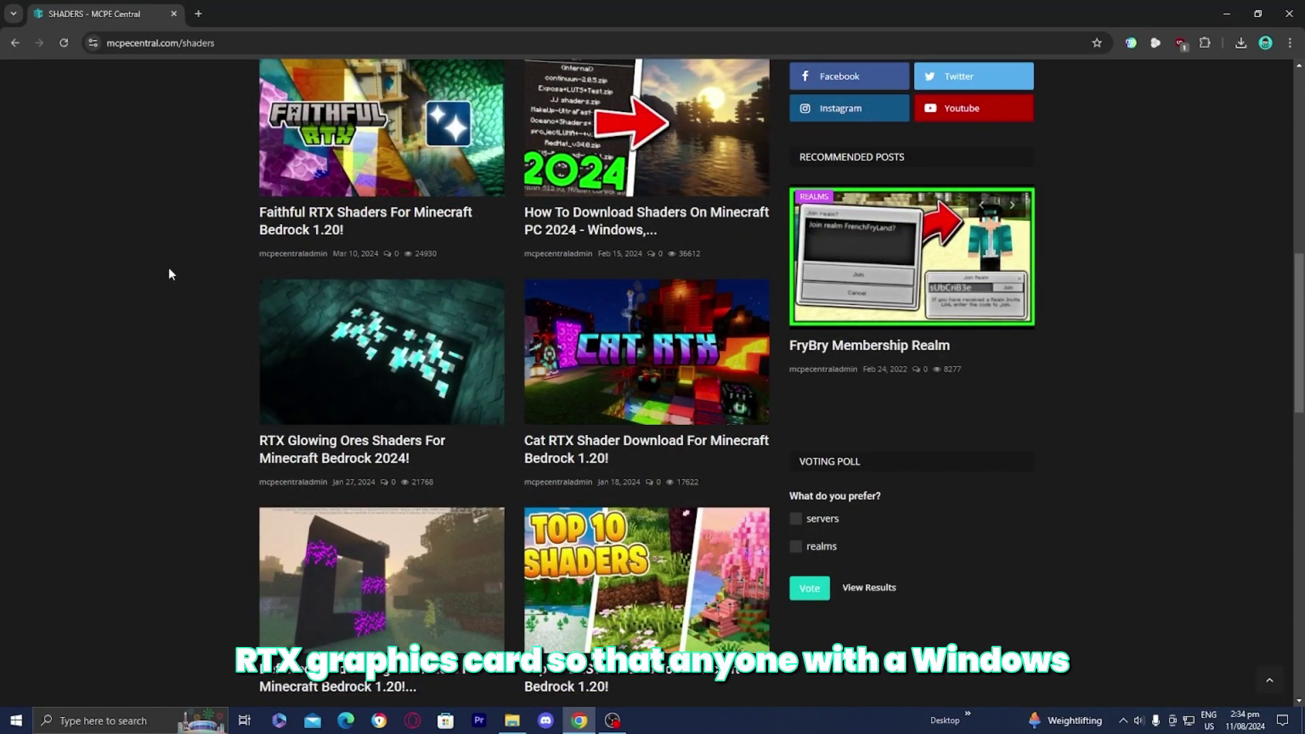
{"action": "scroll", "coordinate": [171, 278], "scroll_direction": "up", "scroll_amount": 3}
{"action": "scroll", "coordinate": [169, 273], "scroll_direction": "up", "scroll_amount": 6}
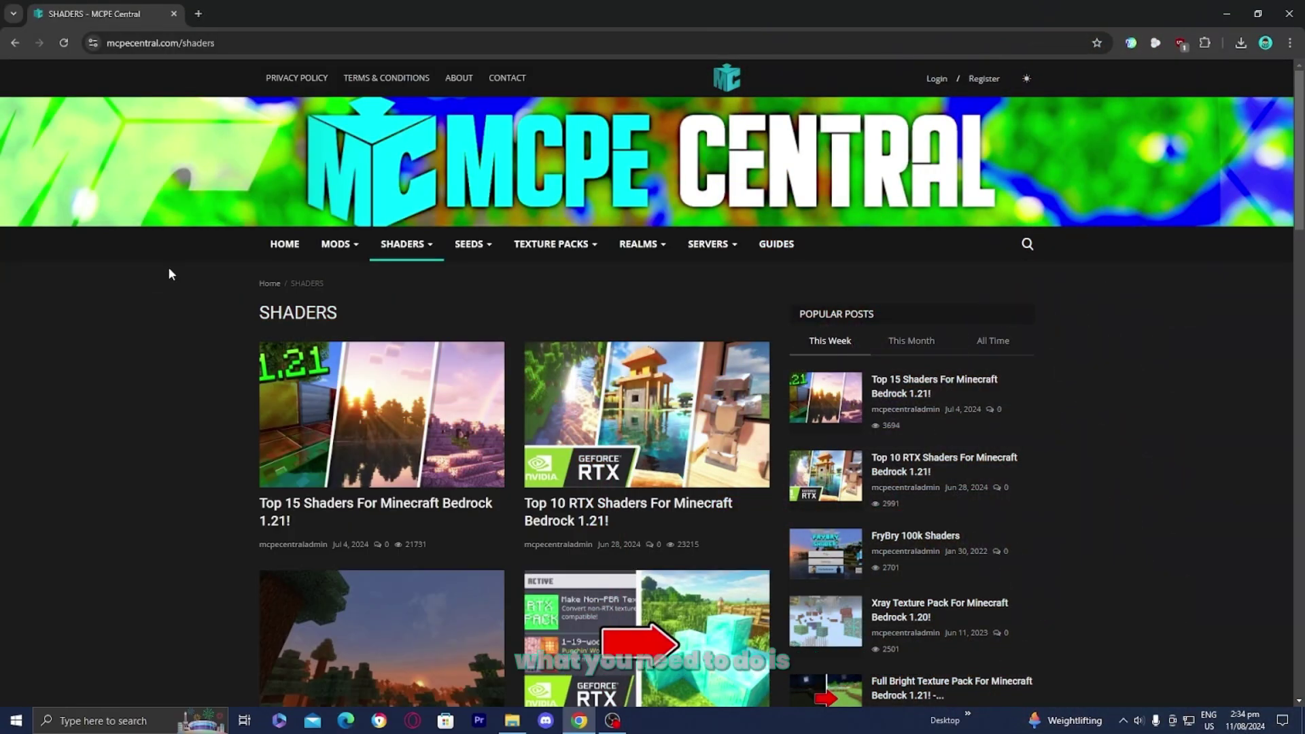
Step: Open the article "BEST Shader For Minecraft Bedrock 1.21! - NO LAG!" and read through it to the download link
{"action": "scroll", "coordinate": [169, 269], "scroll_direction": "down", "scroll_amount": 2}
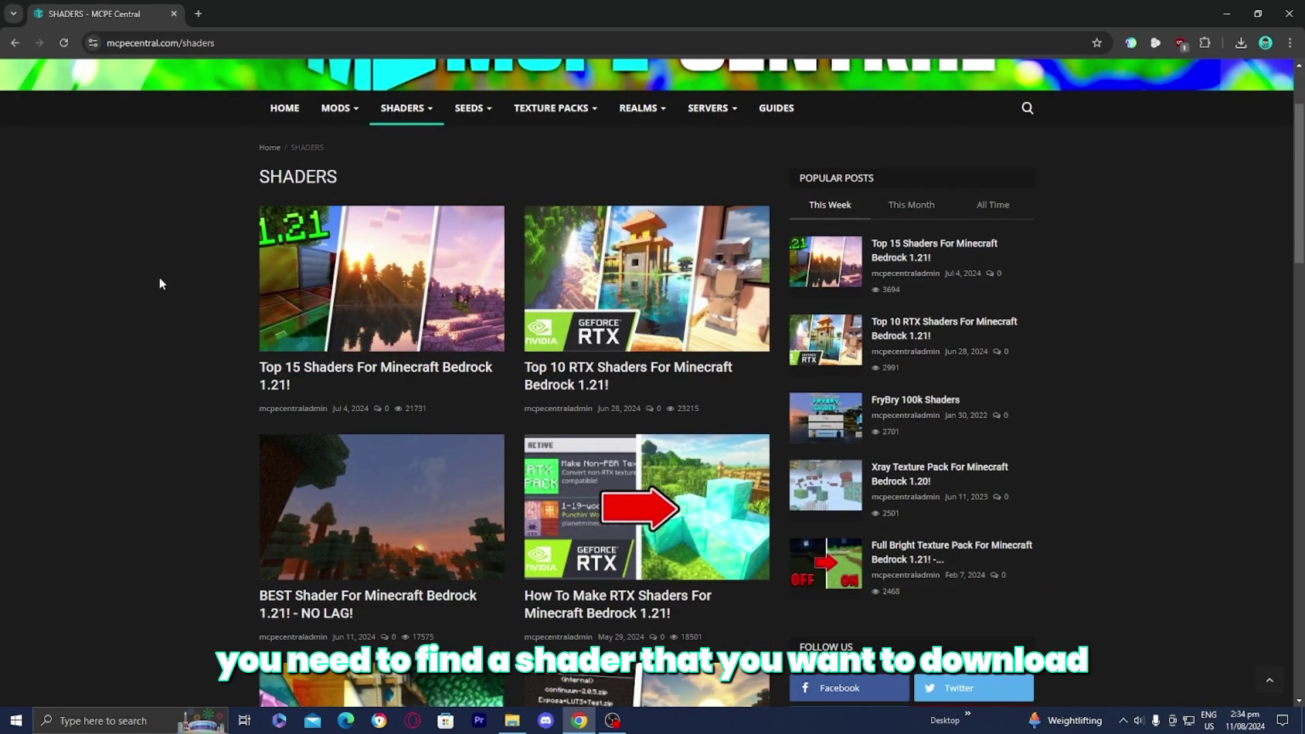
{"action": "left_click", "coordinate": [367, 511]}
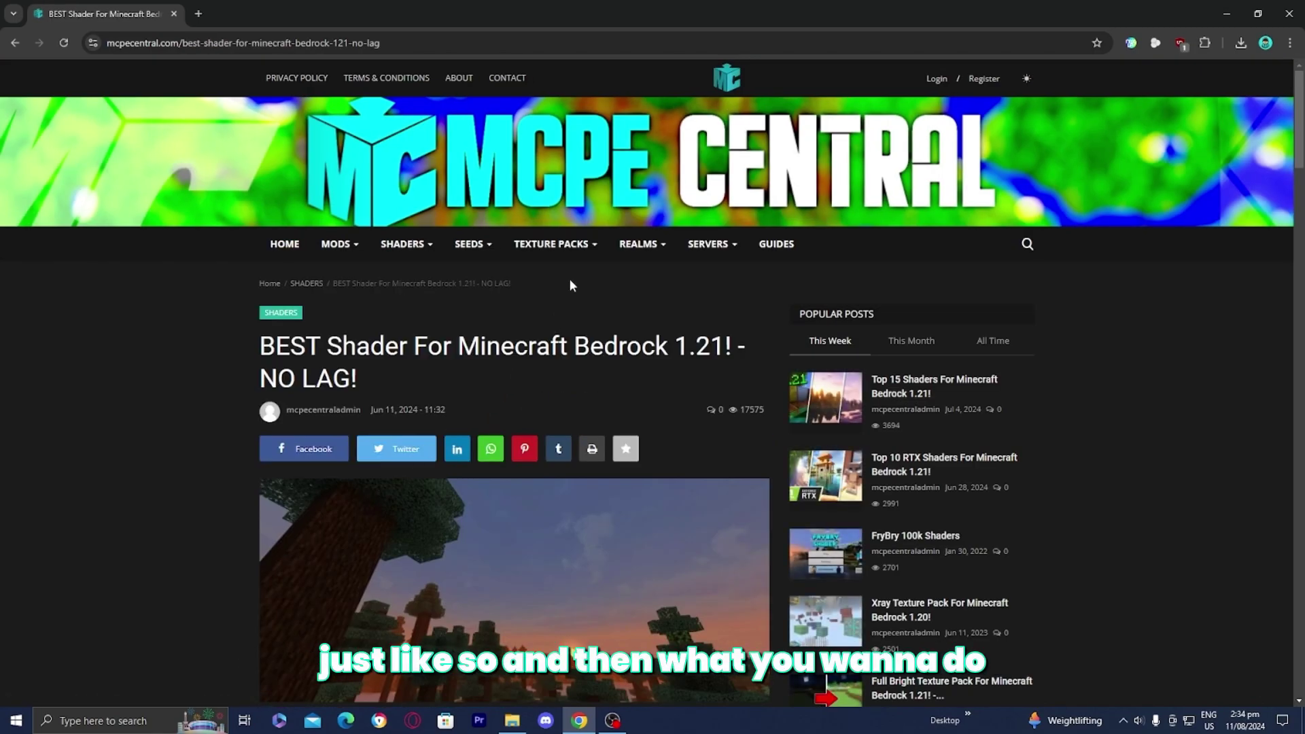
{"action": "scroll", "coordinate": [569, 286], "scroll_direction": "down", "scroll_amount": 8}
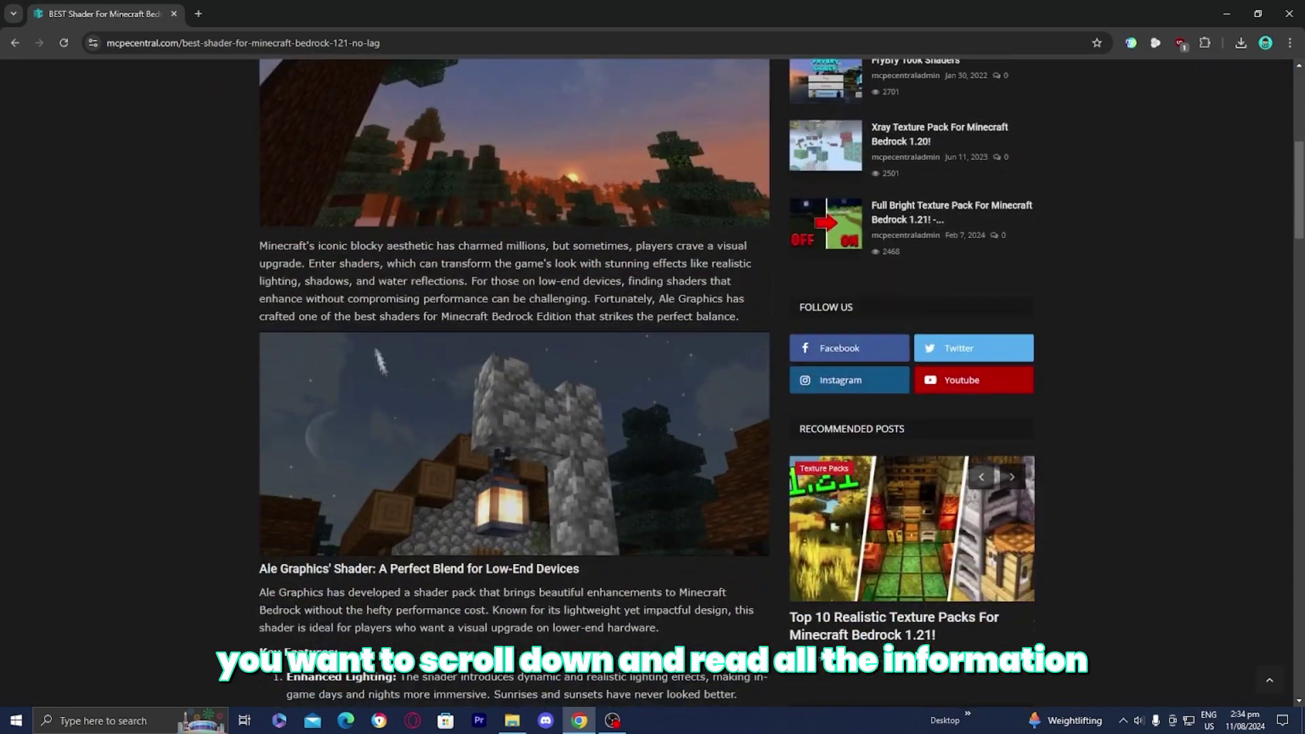
{"action": "scroll", "coordinate": [420, 331], "scroll_direction": "down", "scroll_amount": 4}
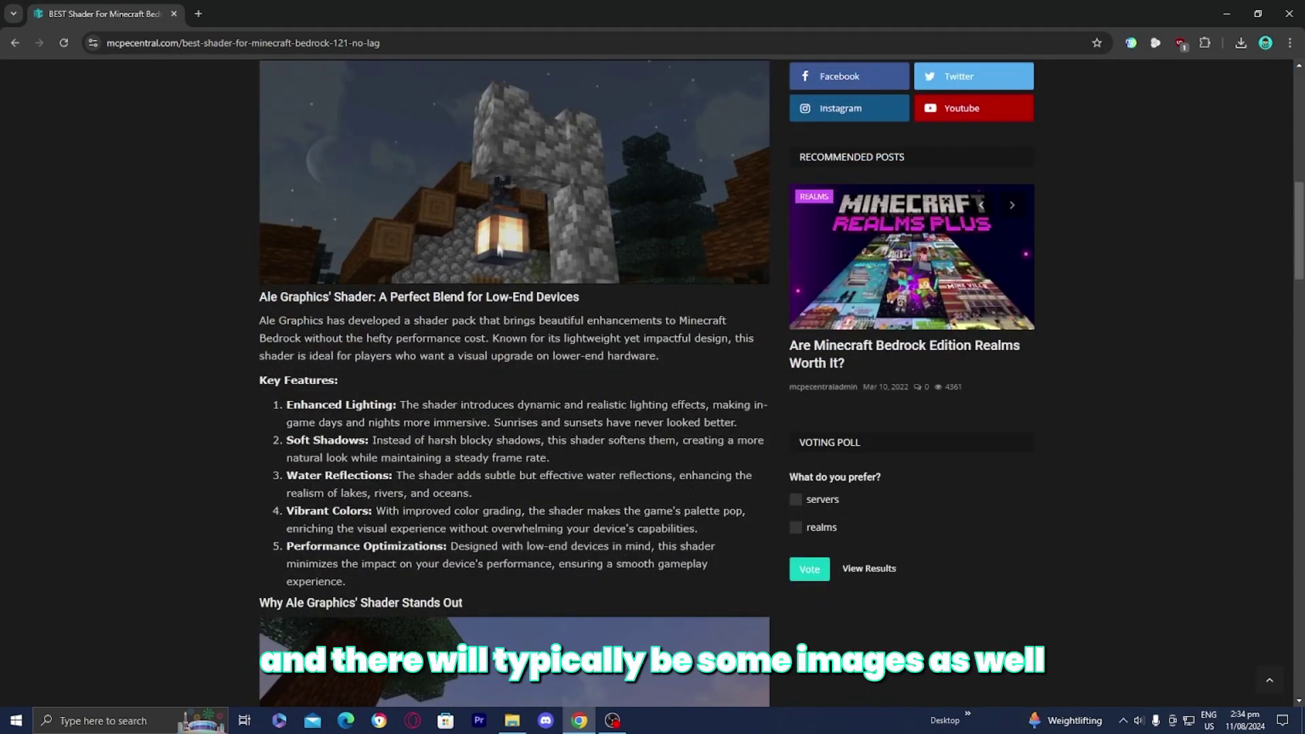
{"action": "scroll", "coordinate": [498, 249], "scroll_direction": "down", "scroll_amount": 5}
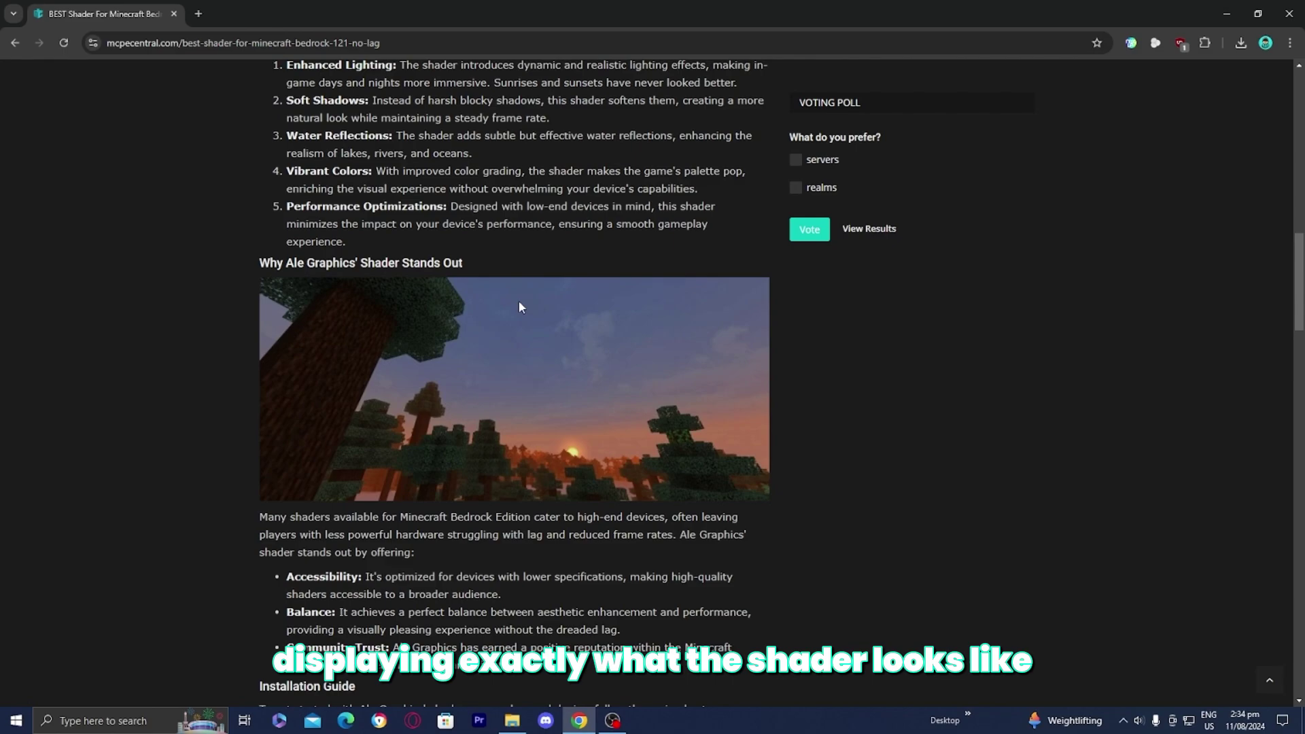
{"action": "scroll", "coordinate": [519, 303], "scroll_direction": "down", "scroll_amount": 10}
{"action": "scroll", "coordinate": [519, 303], "scroll_direction": "down", "scroll_amount": 7}
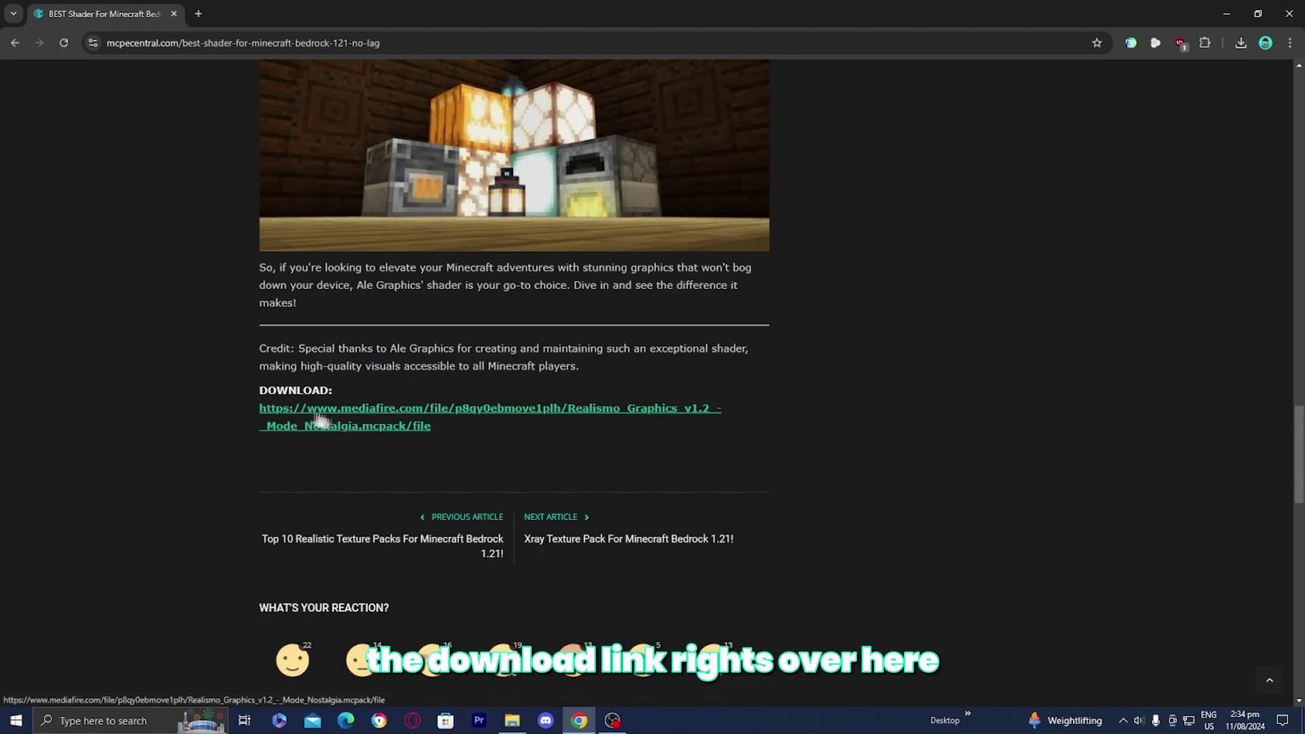
Step: Follow the article's MediaFire link and download the Realismo Graphics v1.2 - Mode Nostalgia mcpack
{"action": "left_click", "coordinate": [381, 434]}
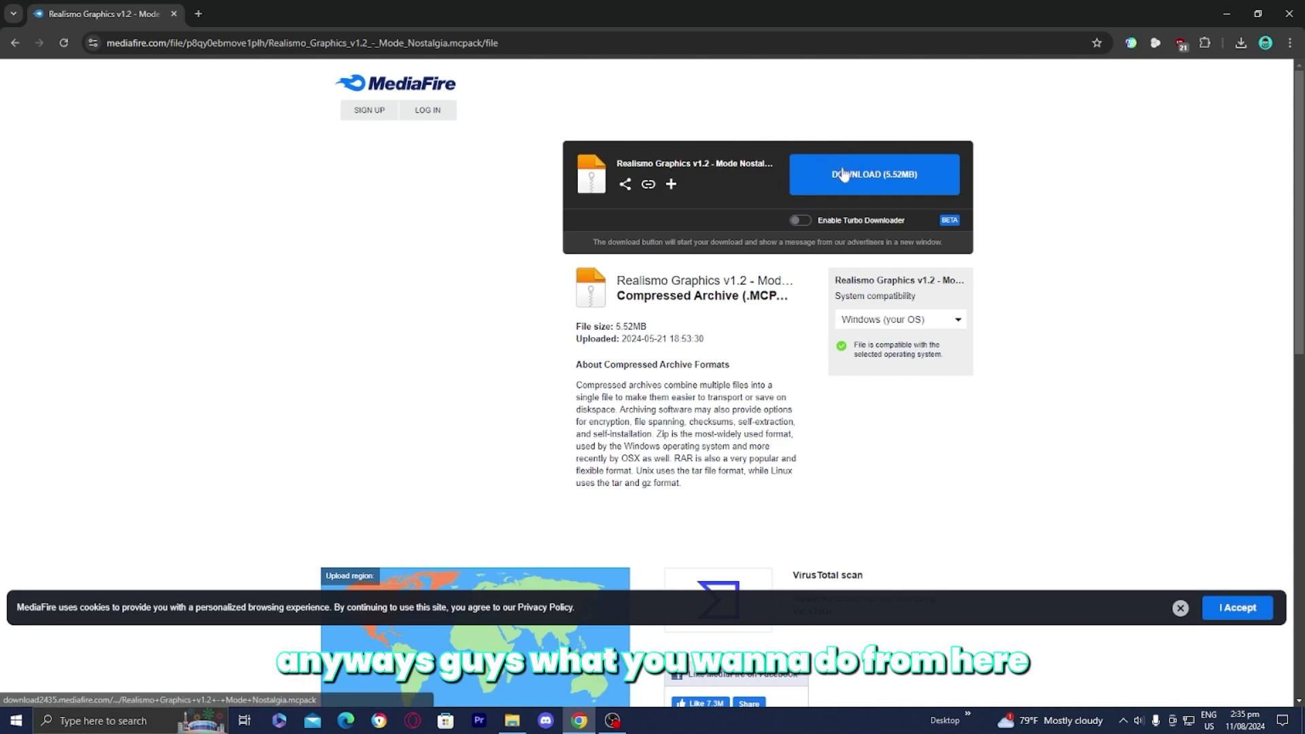
{"action": "left_click", "coordinate": [865, 177]}
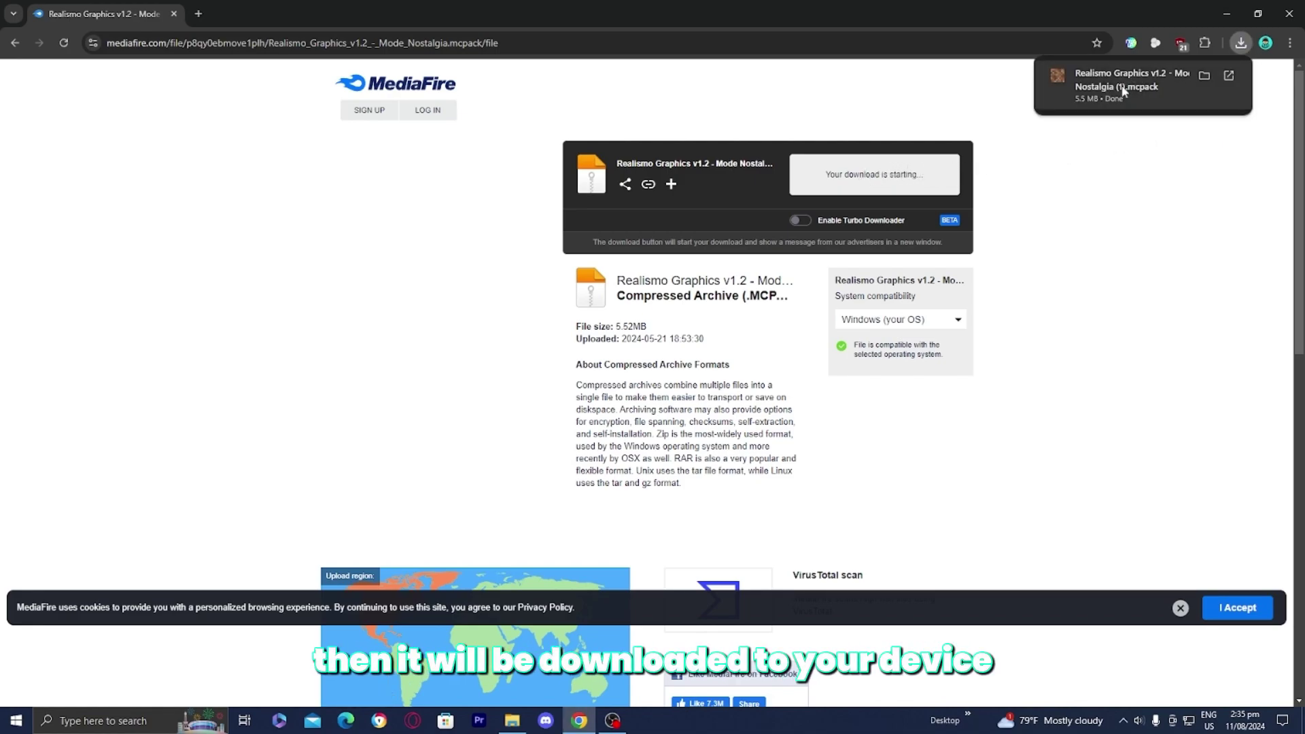
{"action": "mouse_move", "coordinate": [1094, 86]}
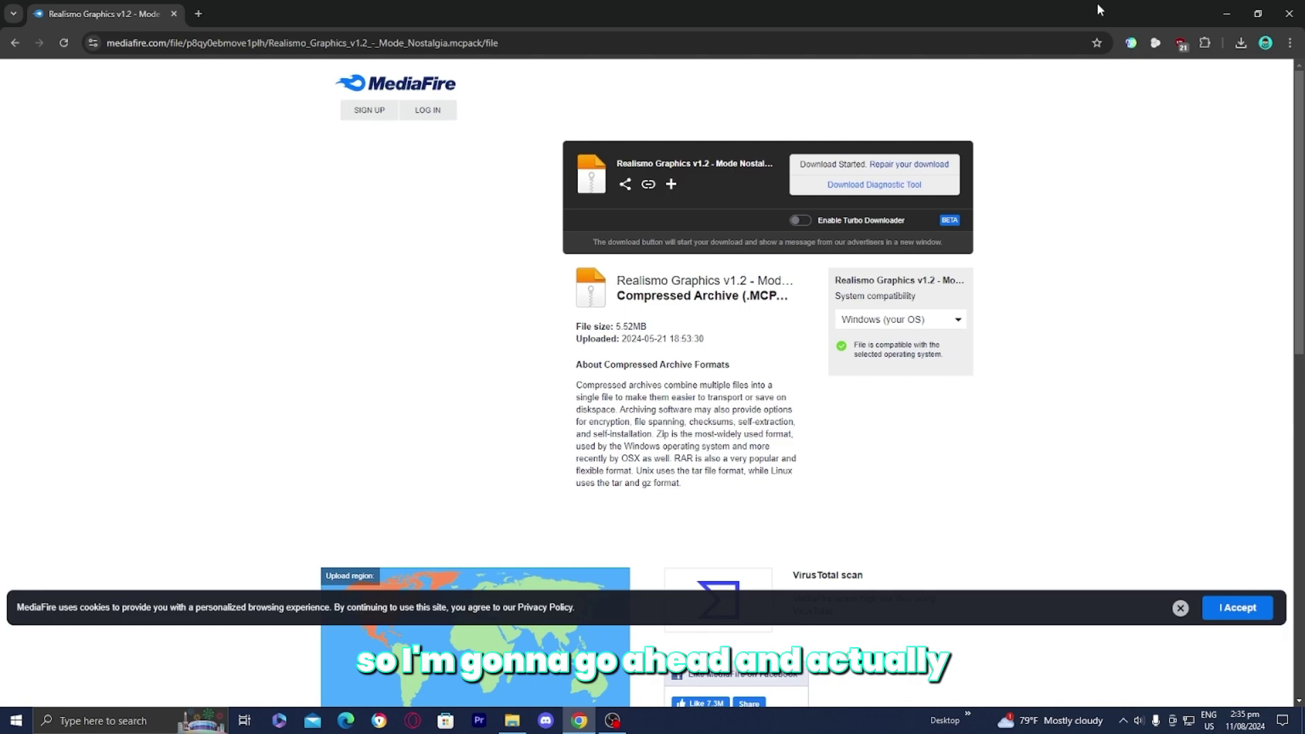
Step: Shrink the browser window and place the downloaded Realismo Graphics mcpack on the desktop
{"action": "double_click", "coordinate": [1097, 3]}
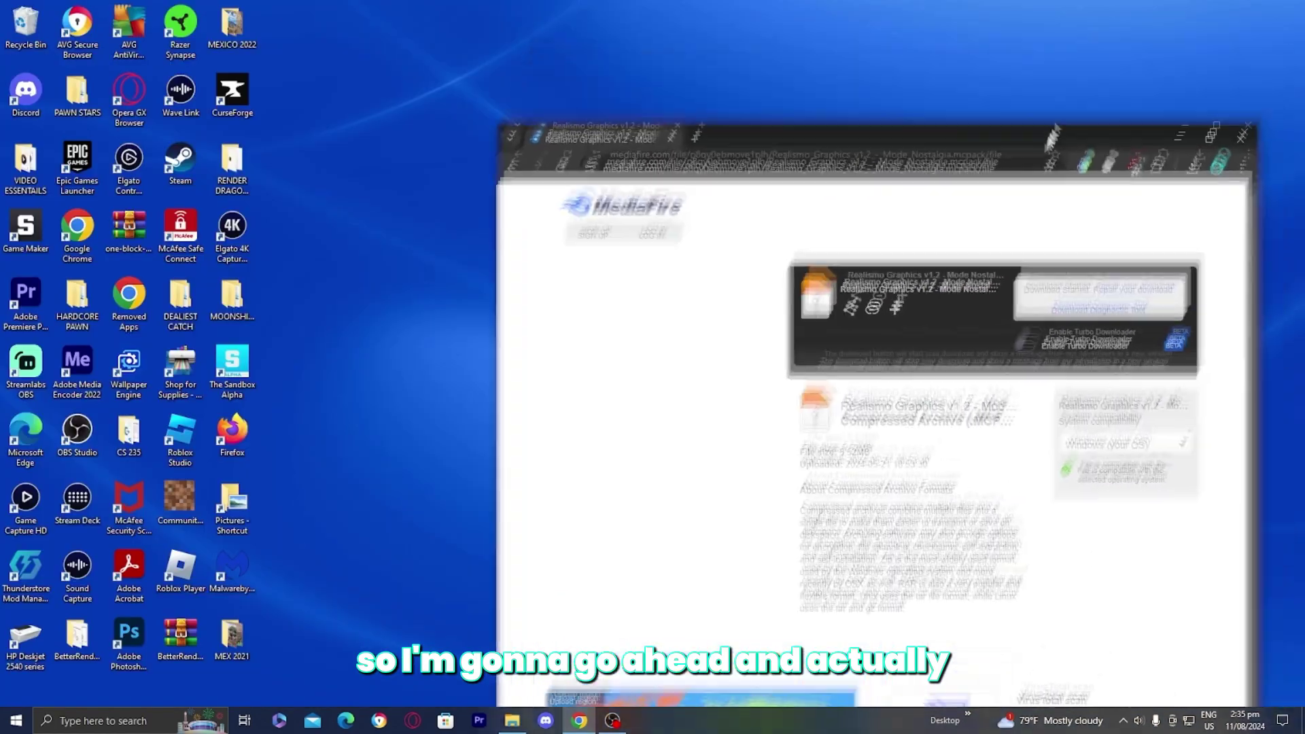
{"action": "left_click", "coordinate": [1103, 312]}
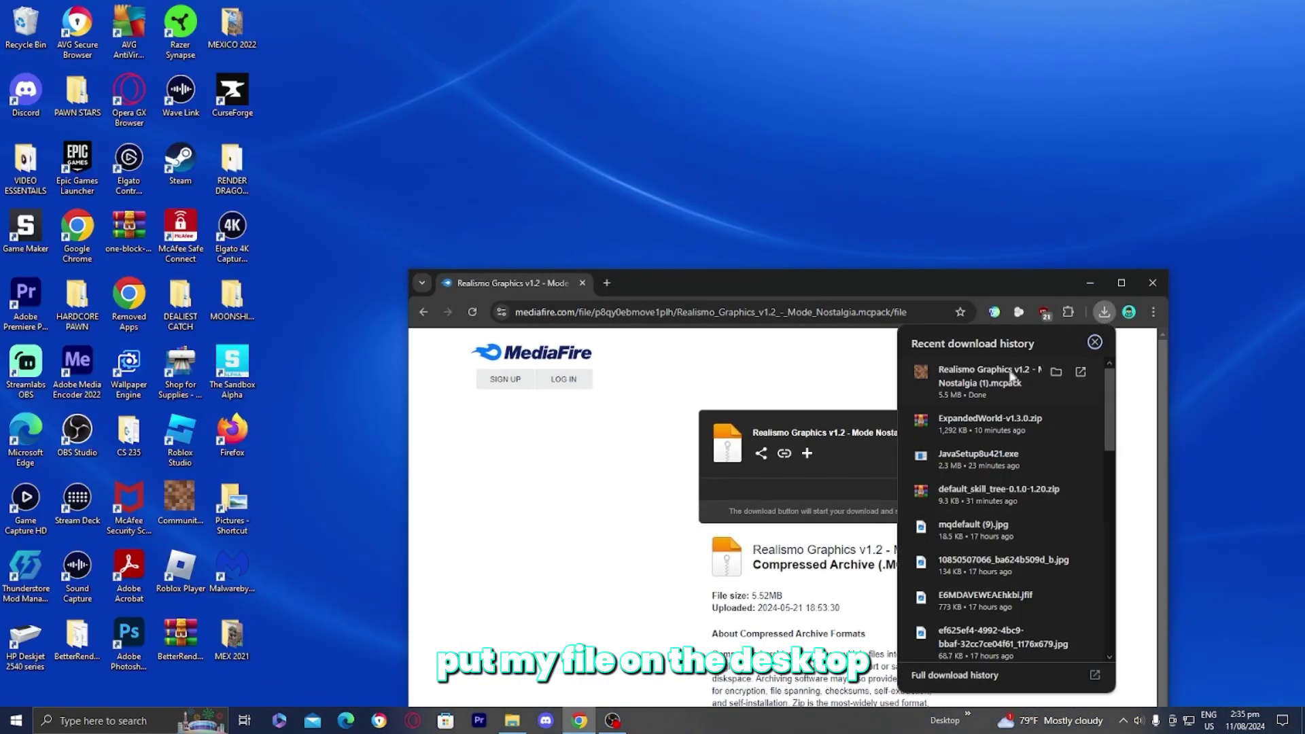
{"action": "left_click_drag", "start_coordinate": [999, 378], "coordinate": [837, 194]}
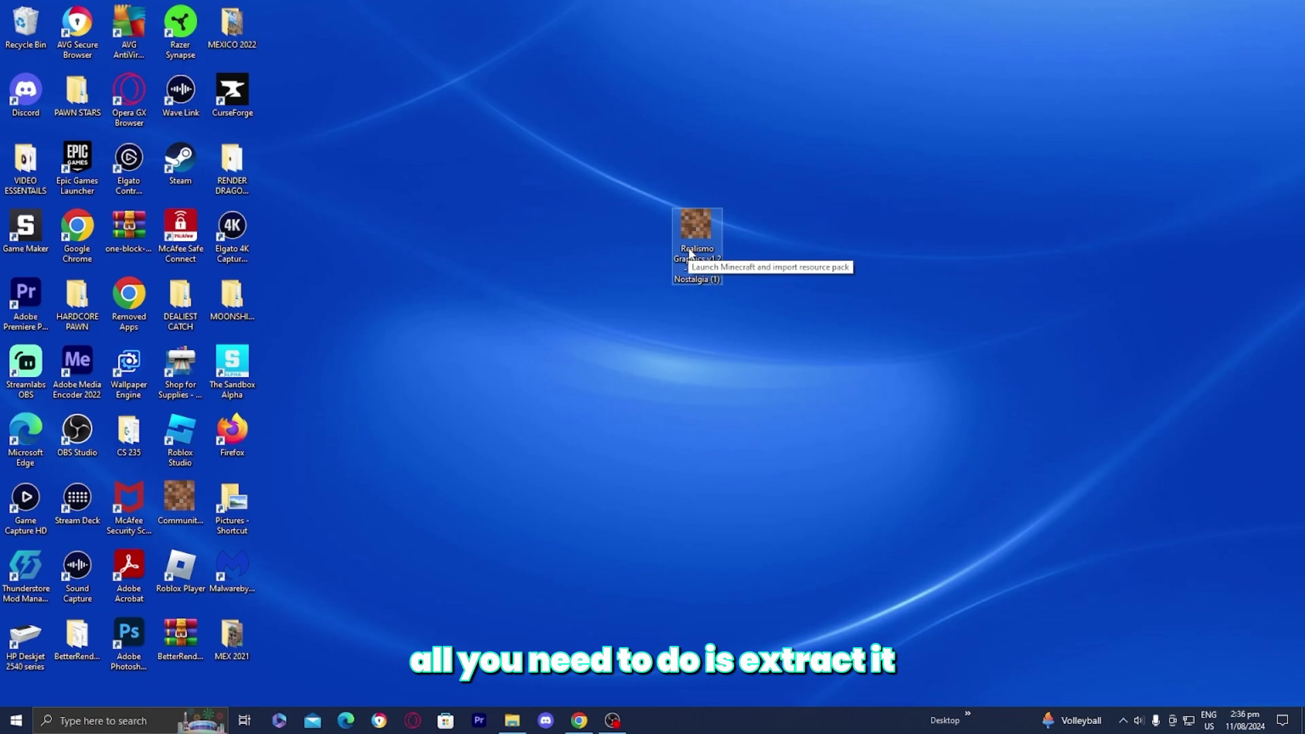
{"action": "mouse_move", "coordinate": [690, 255]}
{"action": "left_mouse_down"}
{"action": "mouse_move", "coordinate": [838, 269]}
{"action": "mouse_move", "coordinate": [692, 258]}
{"action": "left_mouse_up"}
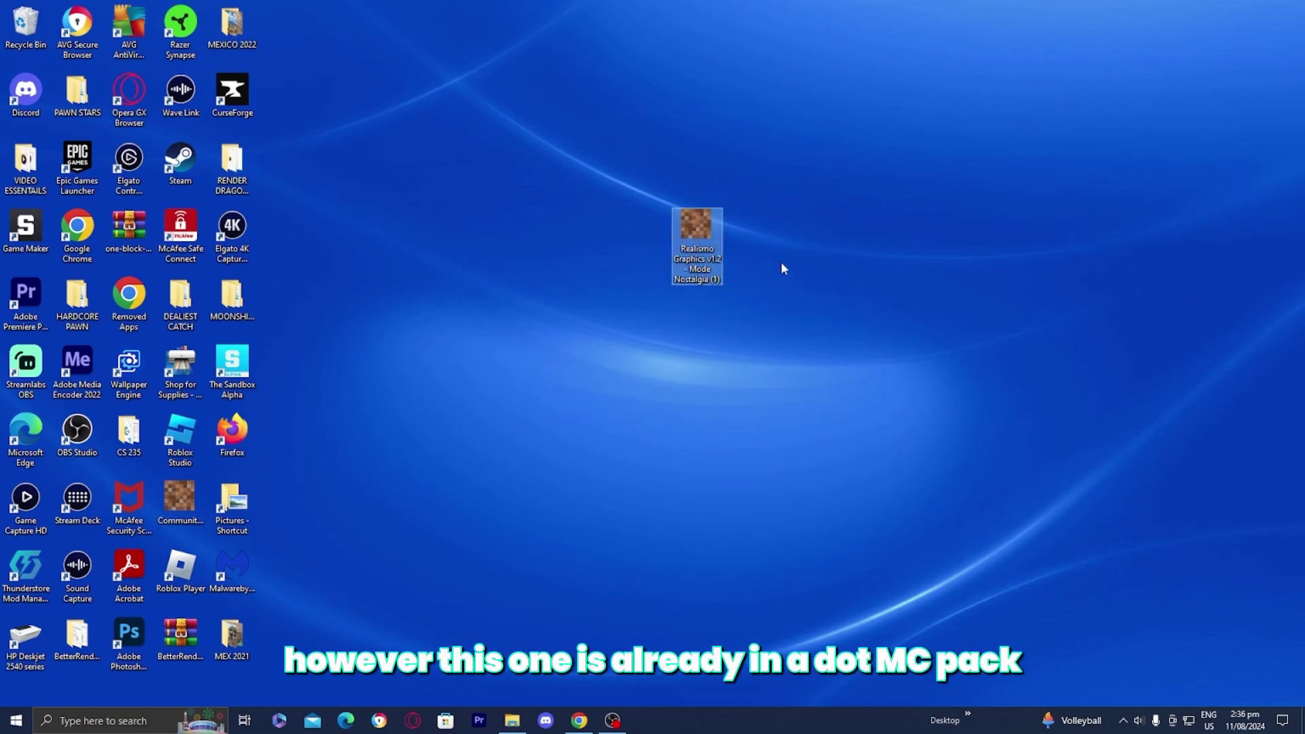
Step: Open the Realismo Graphics mcpack from the desktop with Minecraft to import it
{"action": "right_click", "coordinate": [689, 244]}
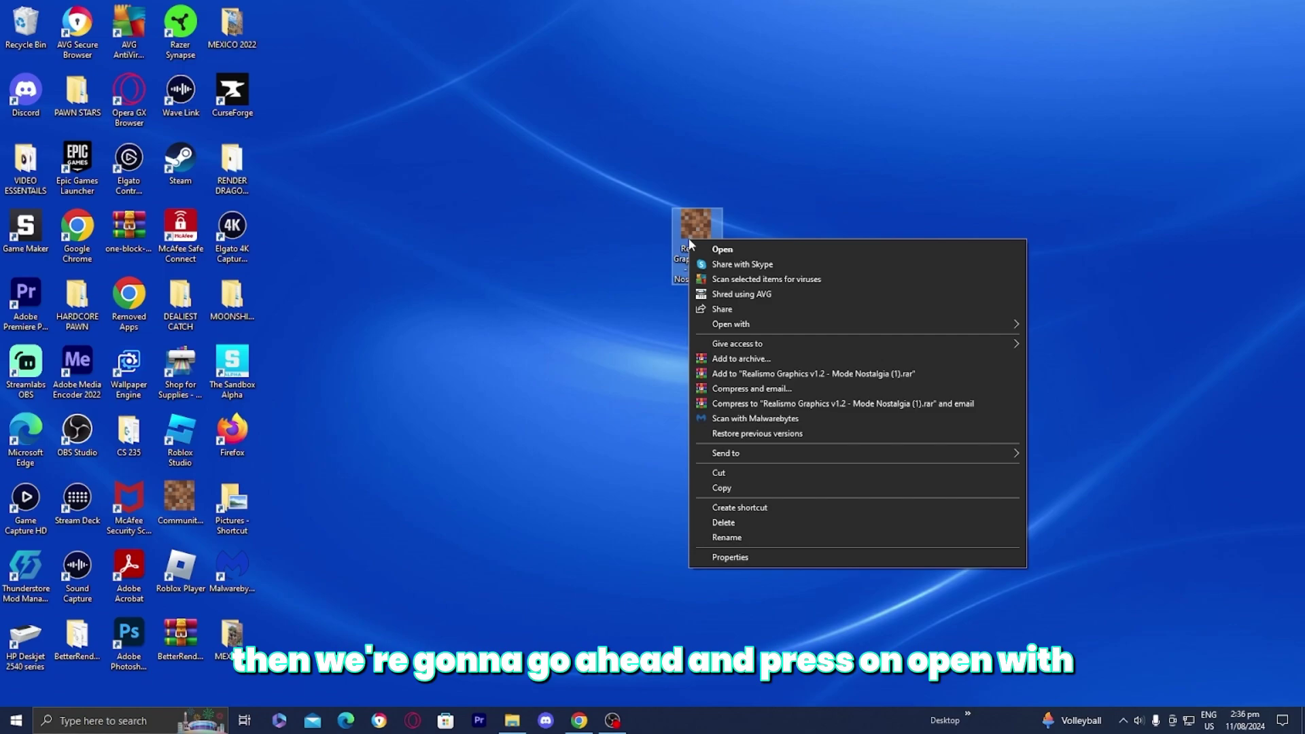
{"action": "left_click", "coordinate": [749, 324]}
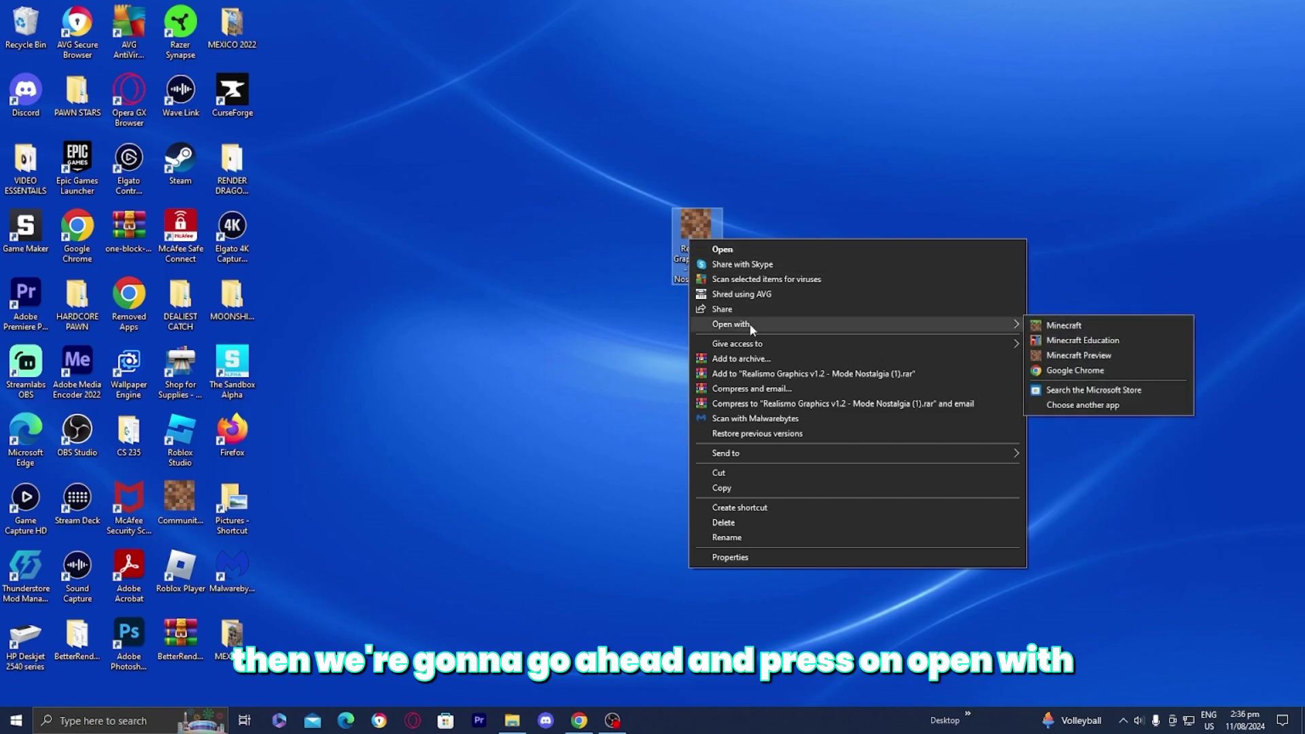
{"action": "left_click", "coordinate": [1058, 327]}
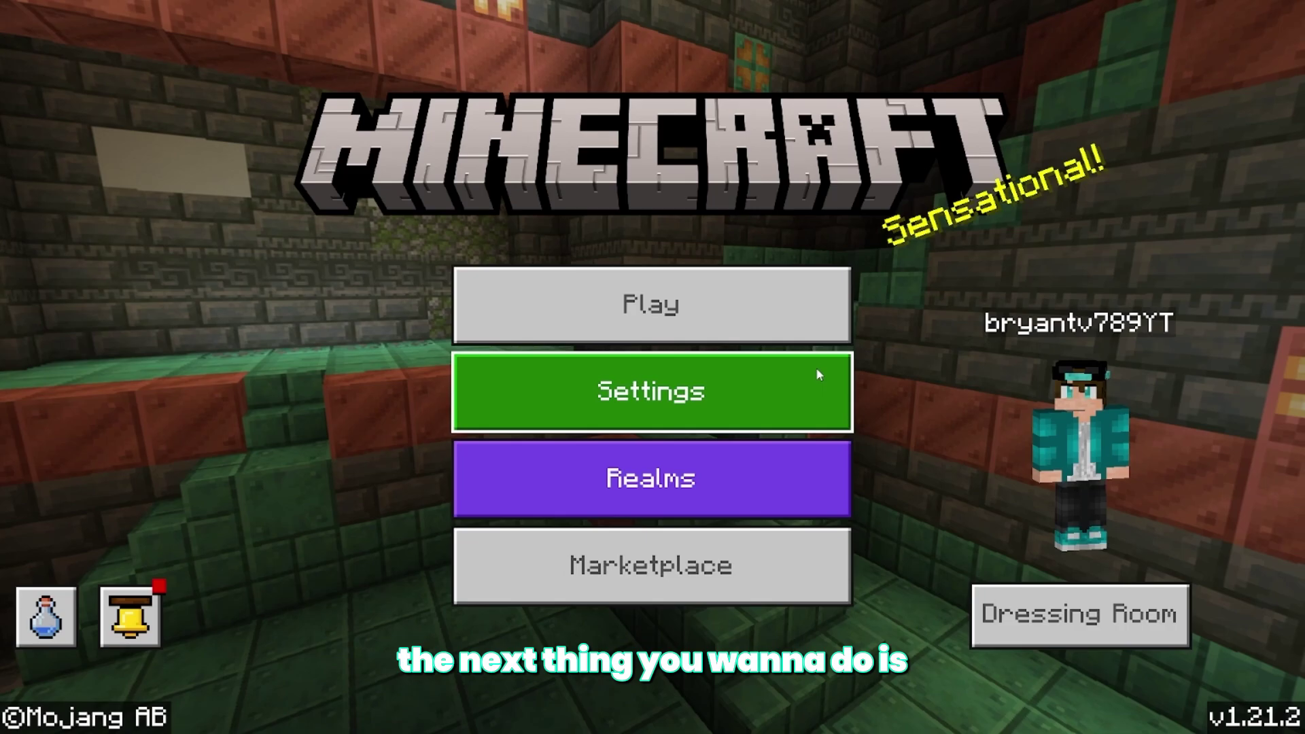
Step: In Minecraft's settings, go to Global Resources and expand the My Packs list
{"action": "left_click", "coordinate": [817, 374]}
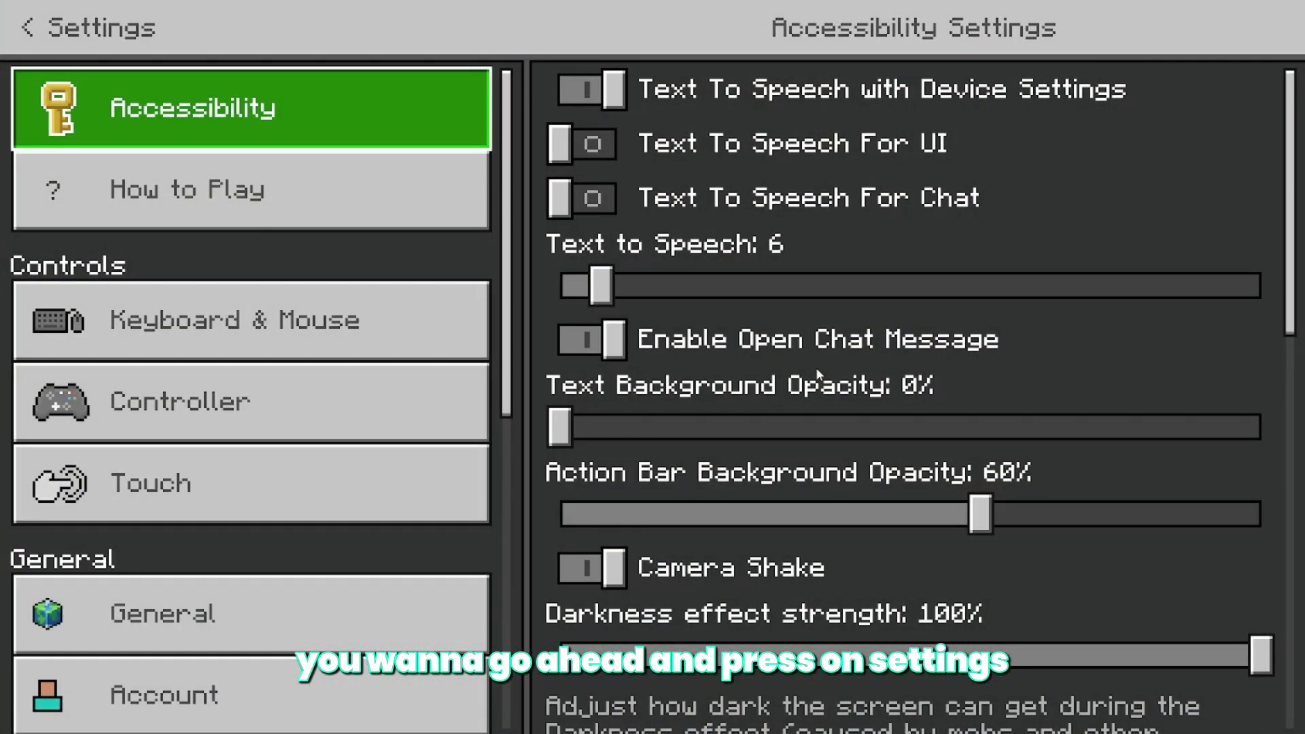
{"action": "scroll", "coordinate": [329, 430], "scroll_direction": "down", "scroll_amount": 6}
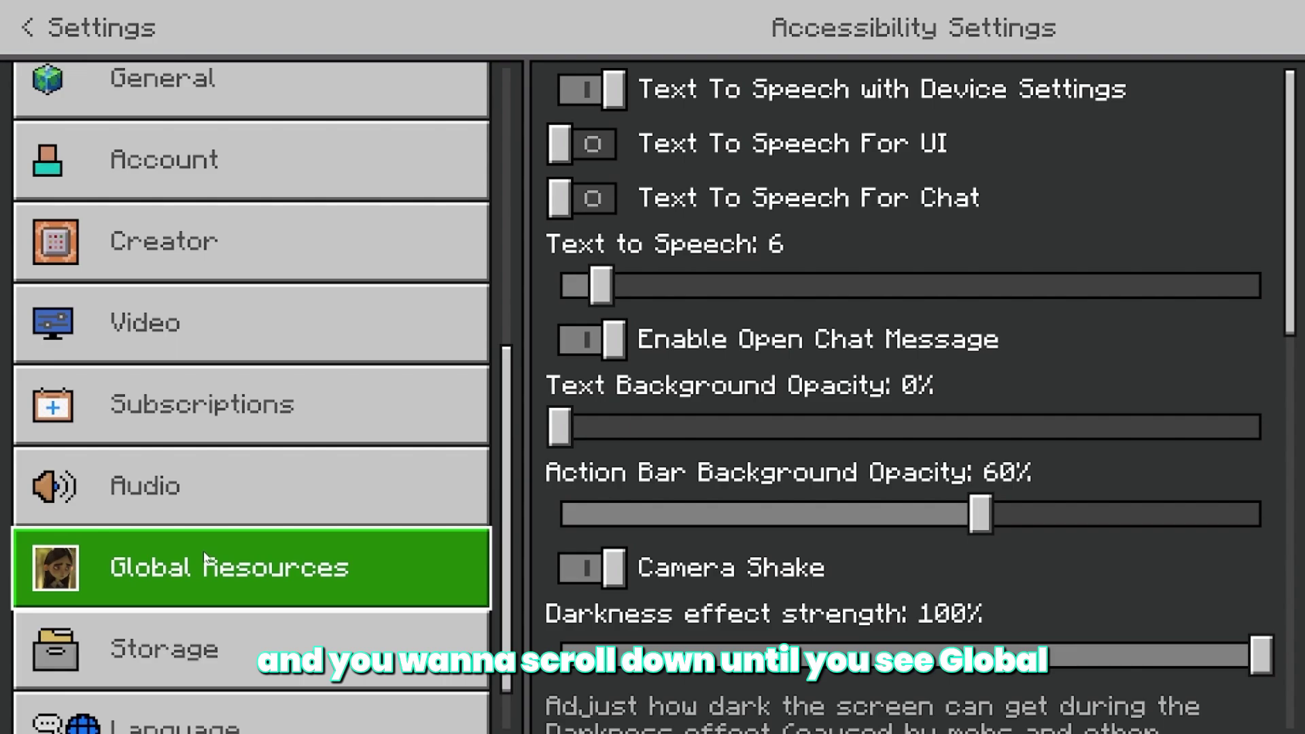
{"action": "left_click", "coordinate": [251, 567]}
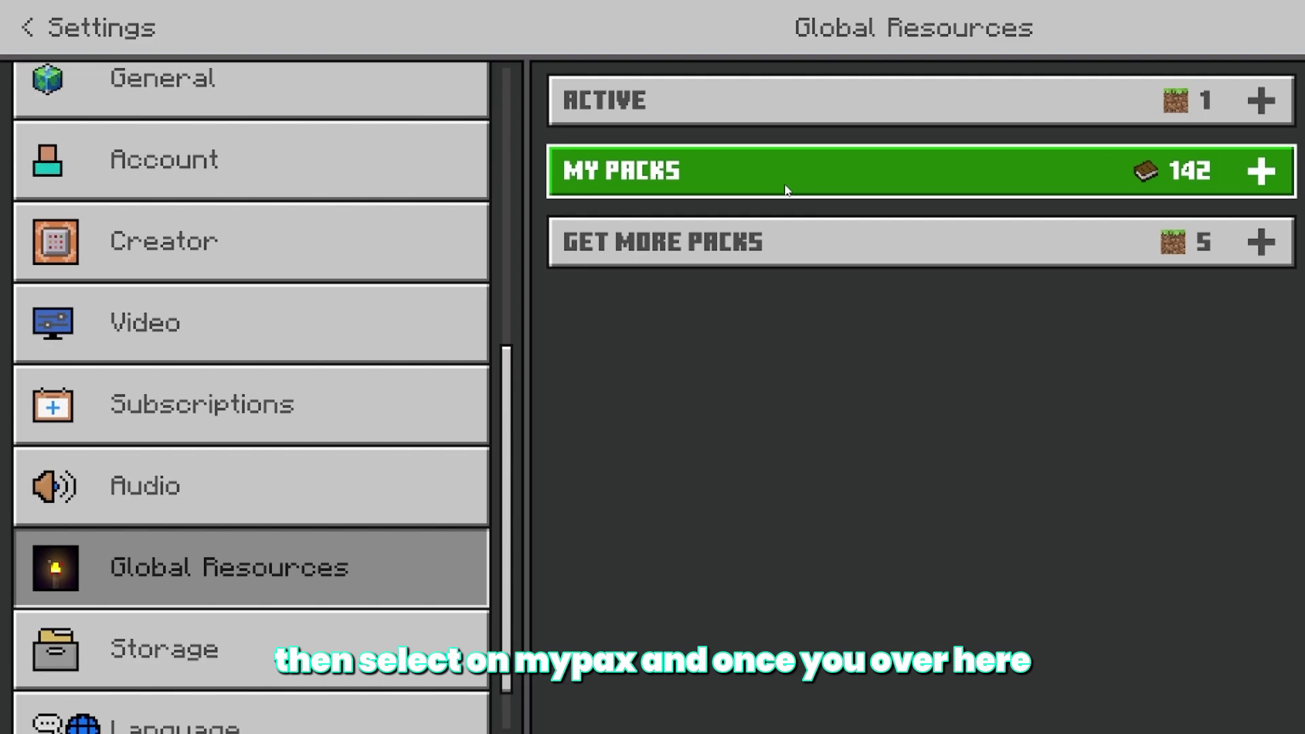
{"action": "left_click", "coordinate": [786, 190]}
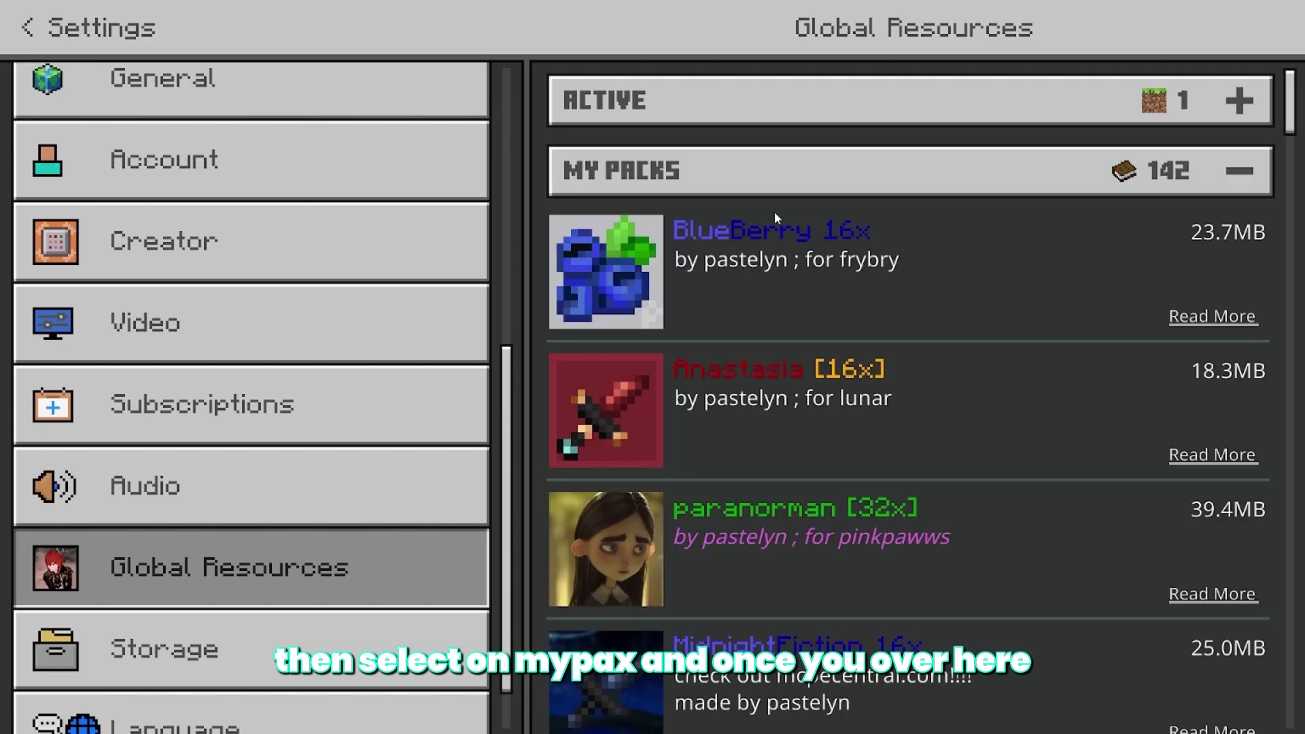
Step: Find Realismo Graphics v1.2 among the owned packs and activate it
{"action": "scroll", "coordinate": [635, 509], "scroll_direction": "down", "scroll_amount": 5}
{"action": "scroll", "coordinate": [635, 508], "scroll_direction": "down", "scroll_amount": 10}
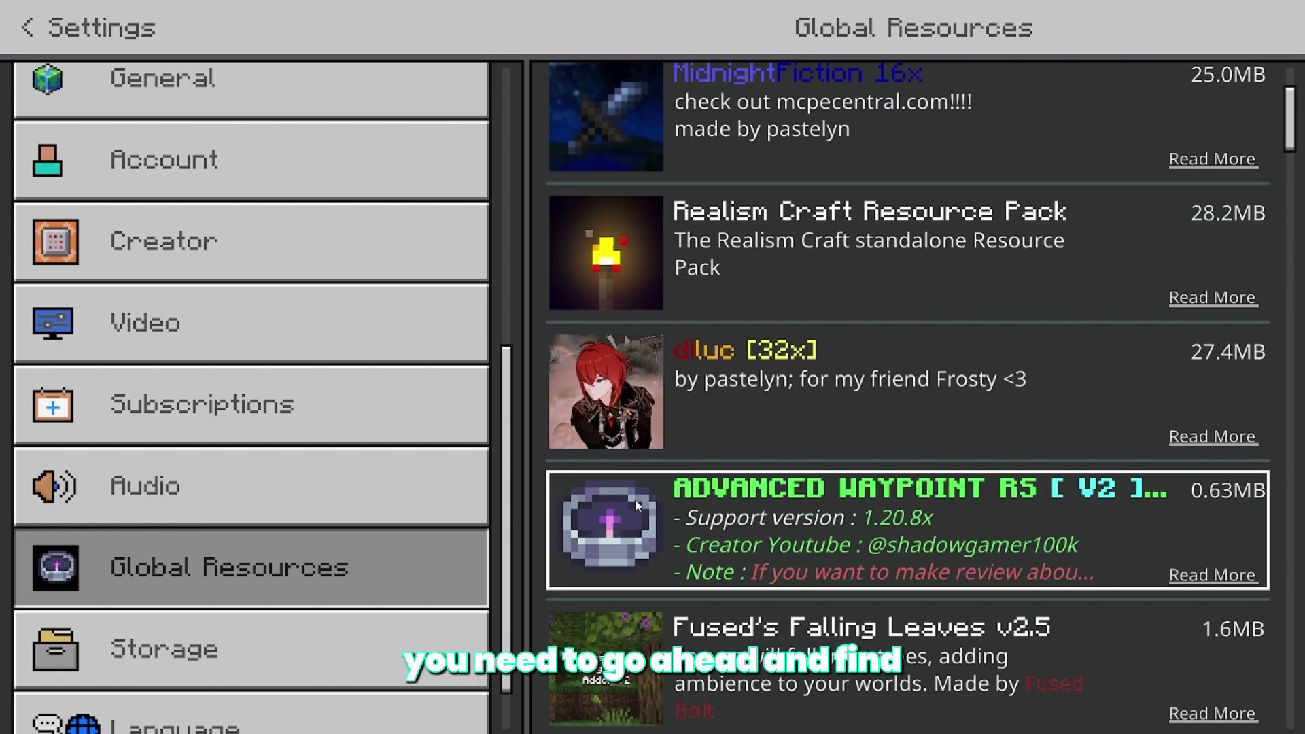
{"action": "scroll", "coordinate": [636, 505], "scroll_direction": "down", "scroll_amount": 15}
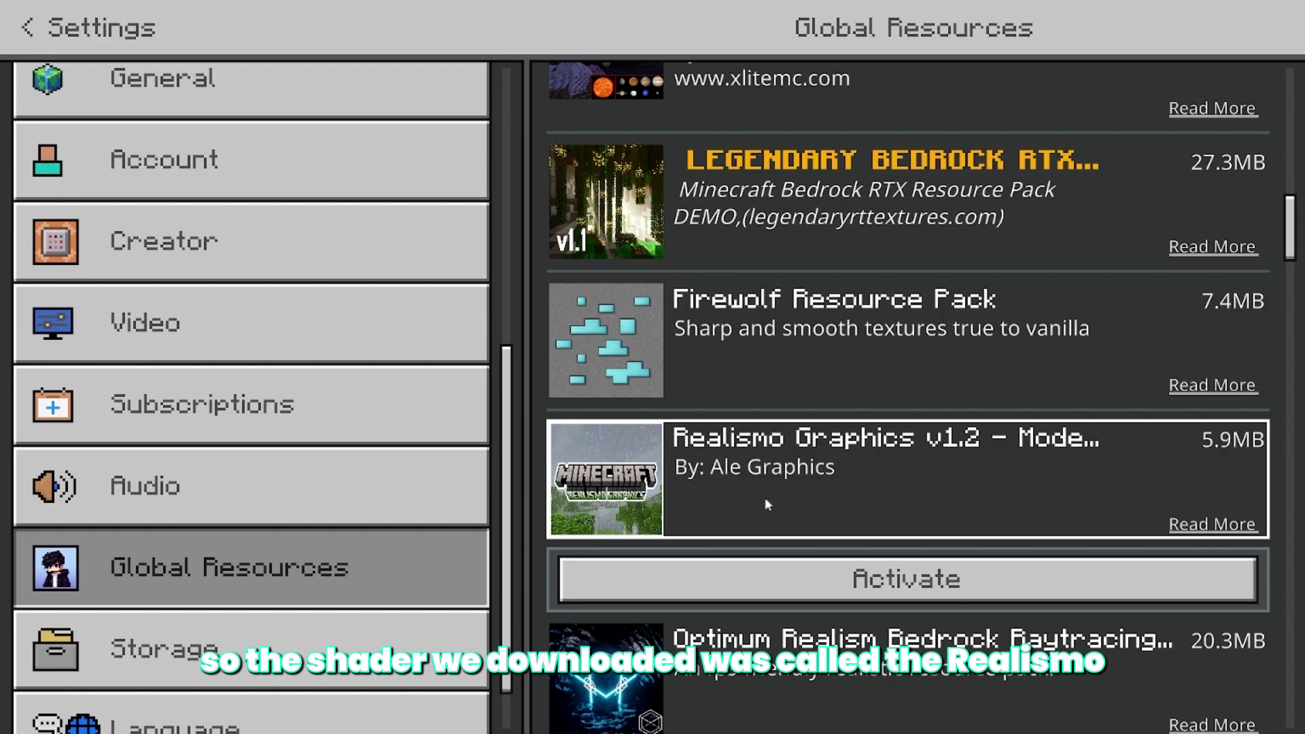
{"action": "left_click", "coordinate": [809, 568]}
Step: Expand the Active packs list to check for Realismo Graphics v1.2
{"action": "scroll", "coordinate": [774, 556], "scroll_direction": "up", "scroll_amount": 20}
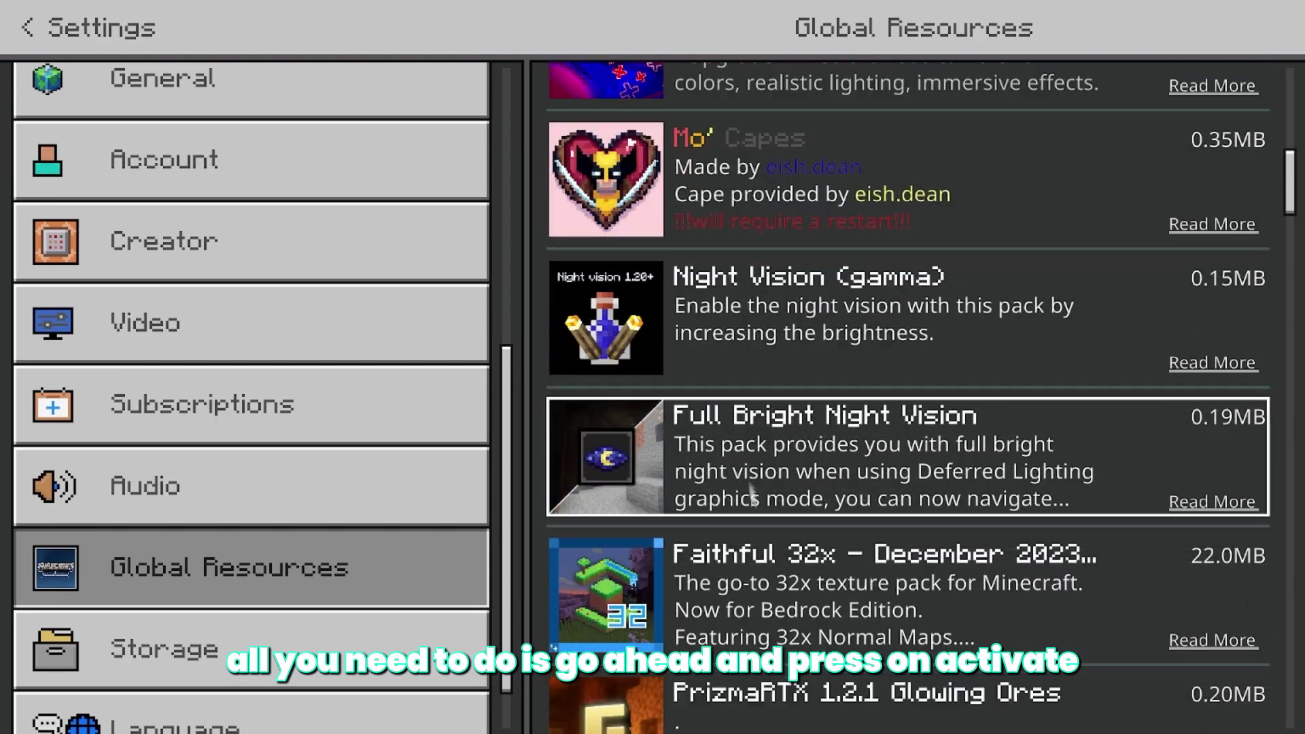
{"action": "scroll", "coordinate": [690, 226], "scroll_direction": "up", "scroll_amount": 20}
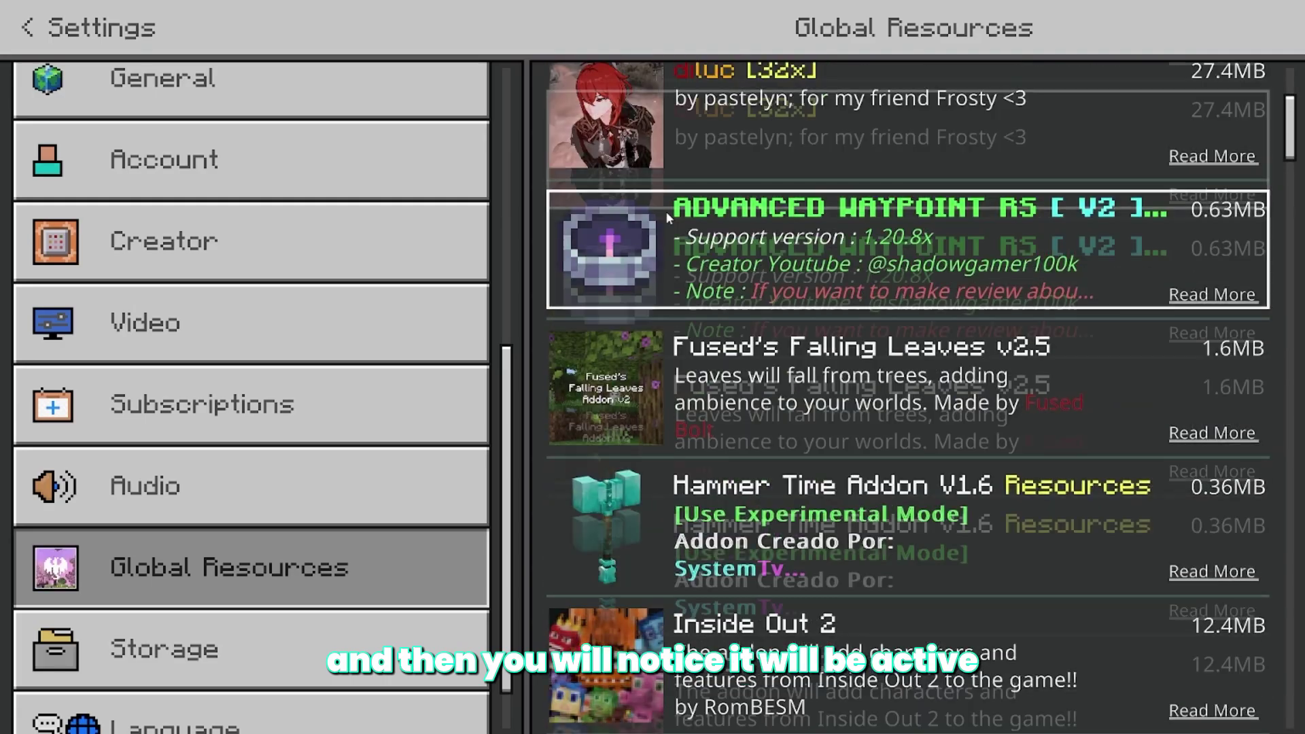
{"action": "scroll", "coordinate": [920, 346], "scroll_direction": "up", "scroll_amount": 1}
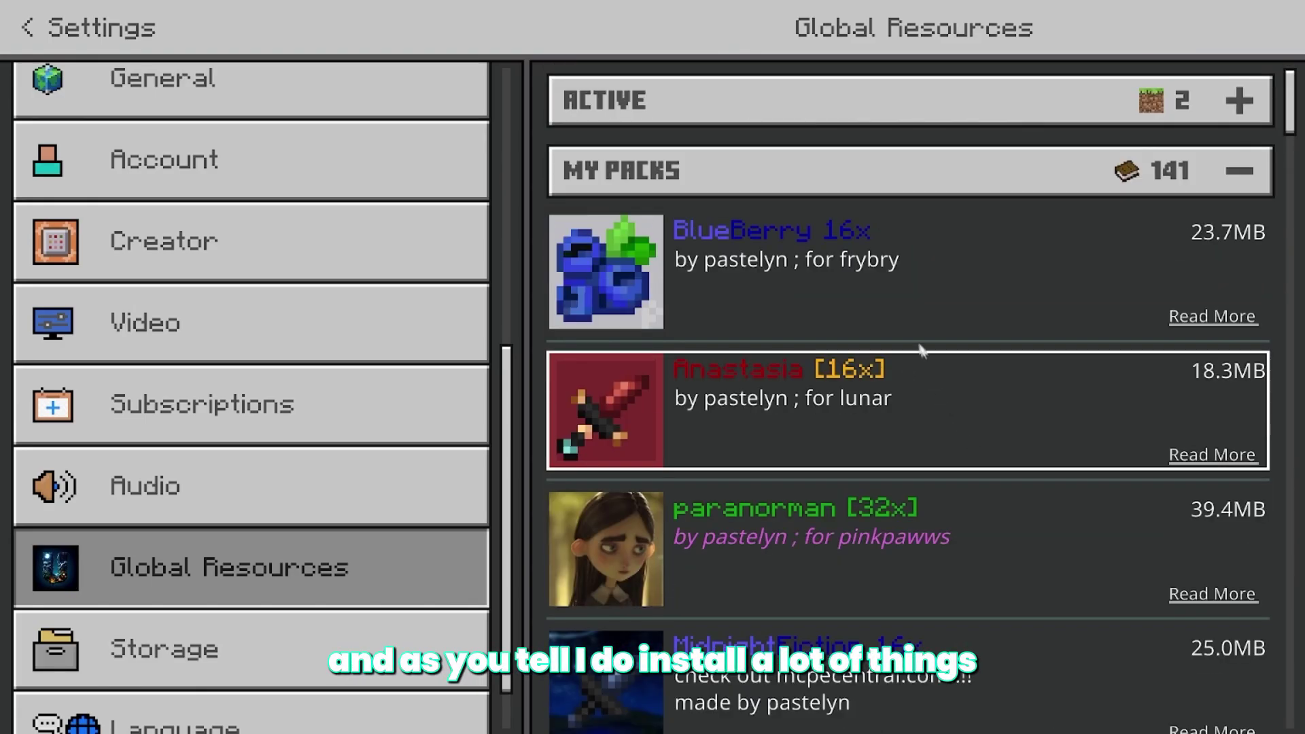
{"action": "left_click", "coordinate": [827, 104]}
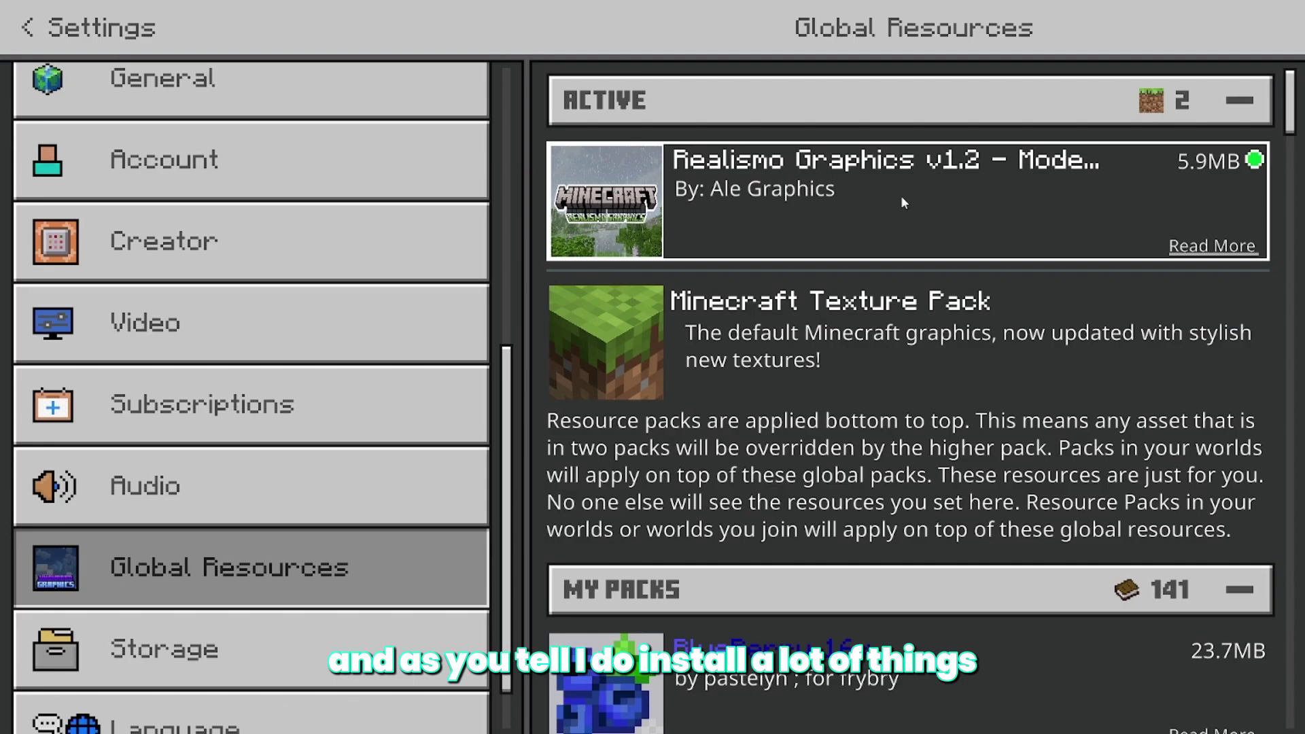
{"action": "left_click", "coordinate": [899, 195]}
Step: Leave the settings, enter a world and walk around, switching the camera perspective to view the shader
{"action": "left_click", "coordinate": [27, 28]}
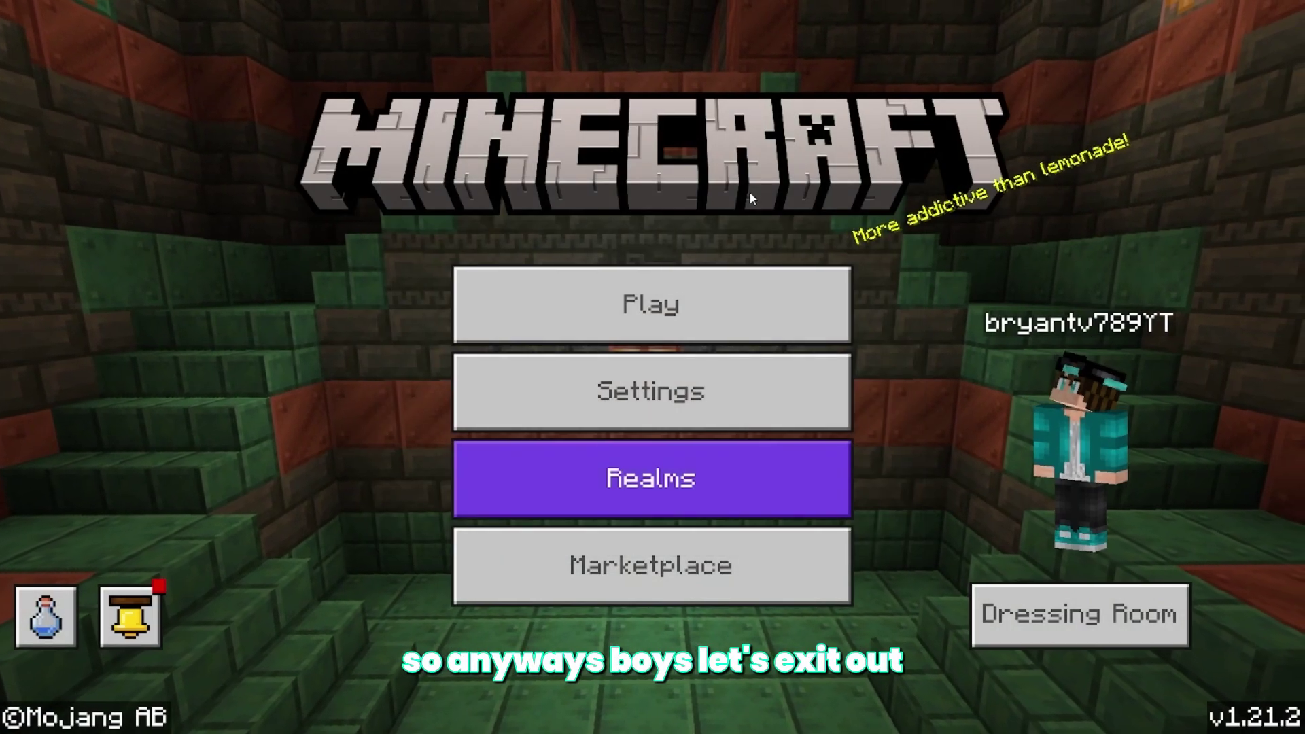
{"action": "left_click", "coordinate": [664, 277]}
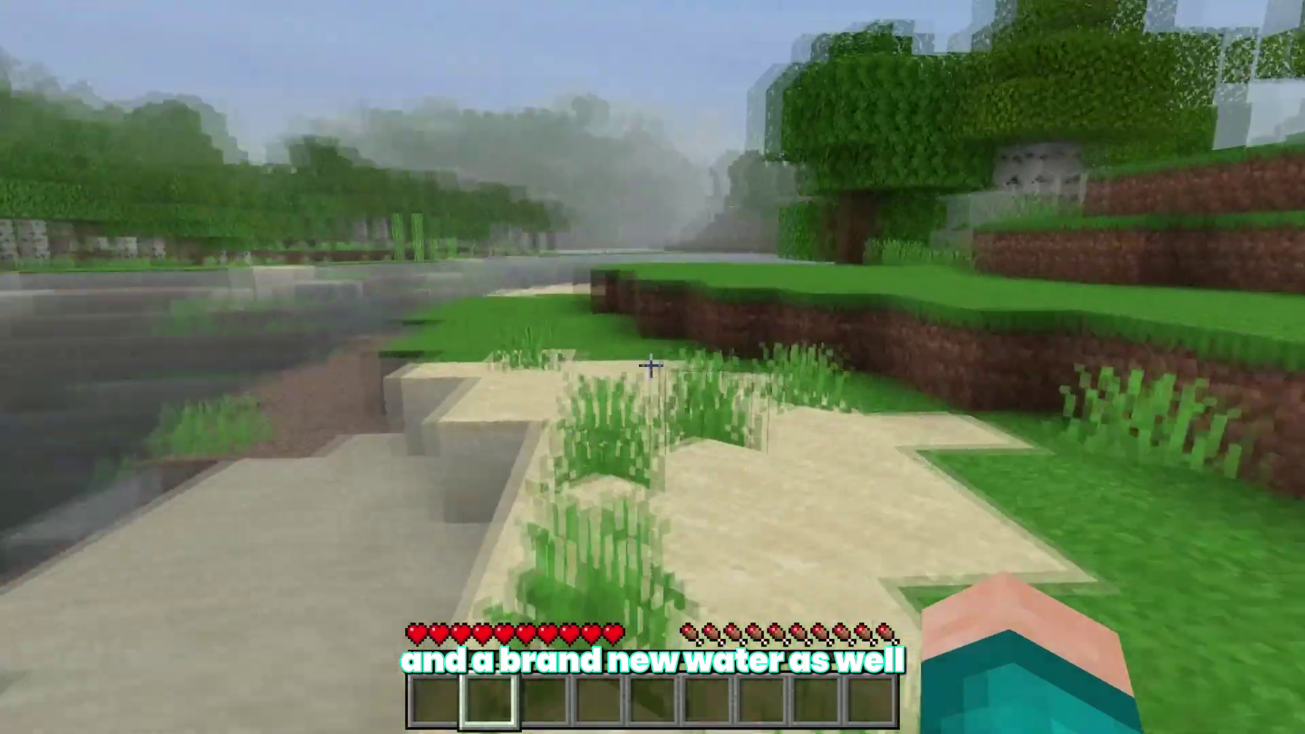
{"action": "key", "text": "w"}
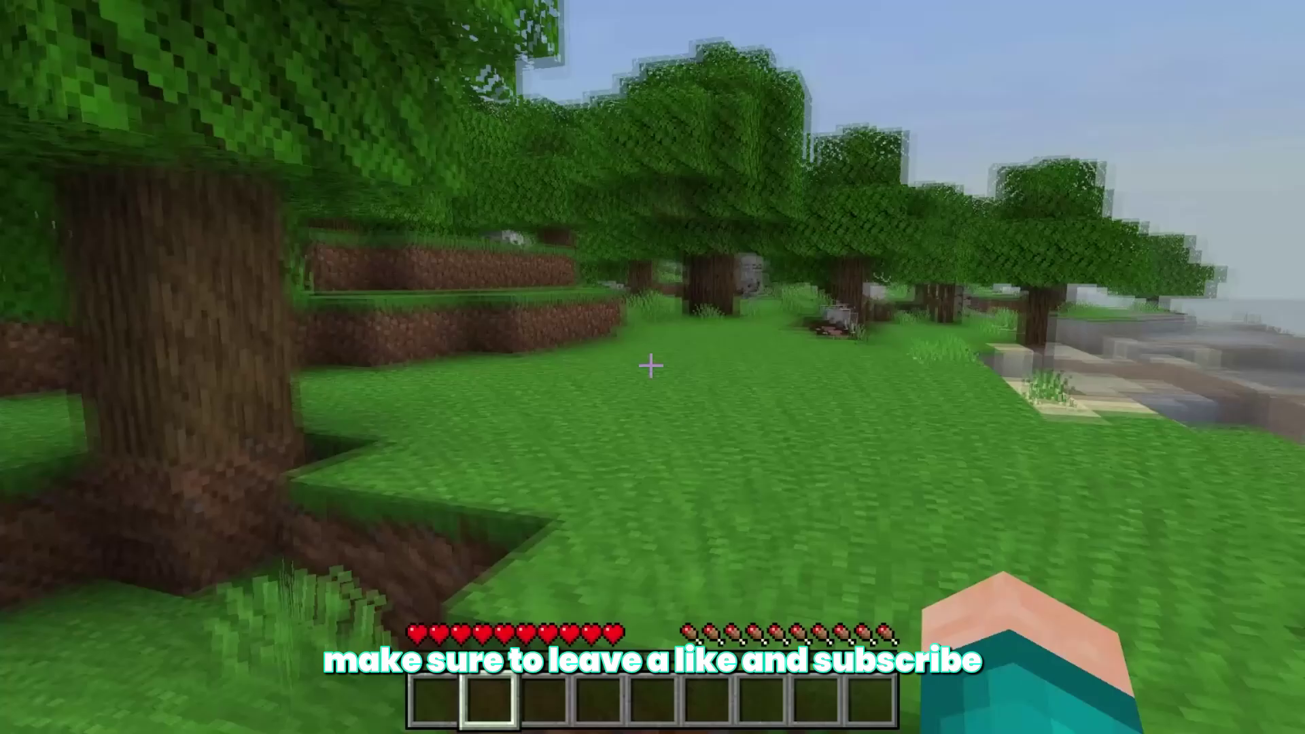
{"action": "key", "text": "F5"}
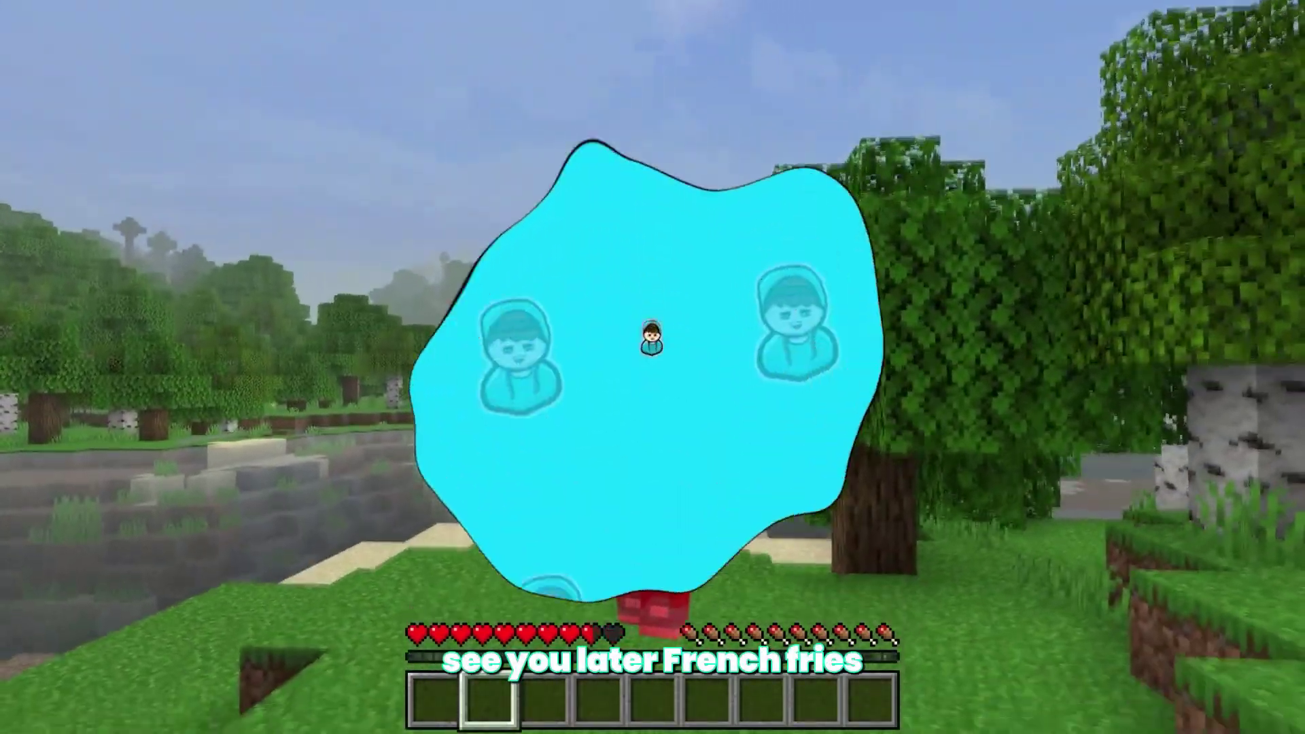